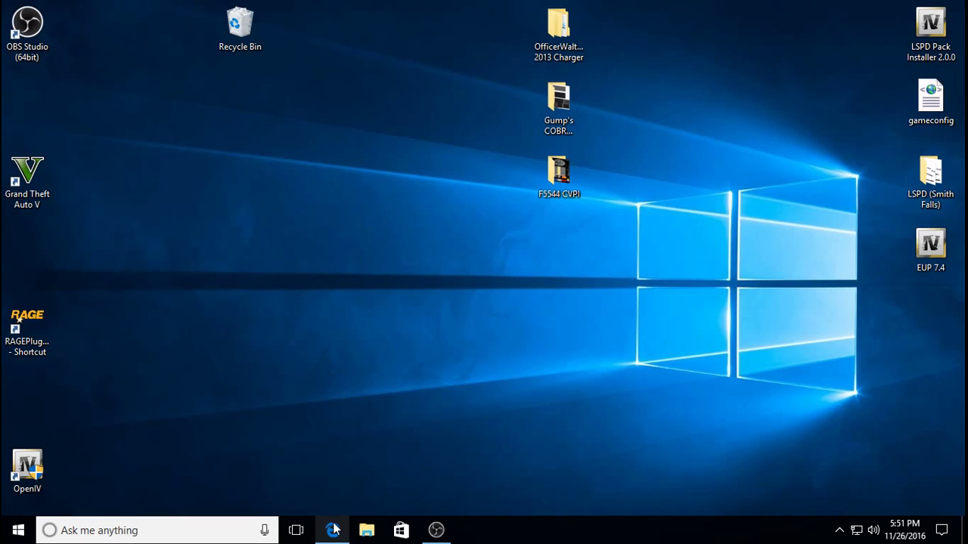
Step: Switch to Edge showing the 'LSPD Based (Smith Falls Ont.) 0.1' download page
click(334, 530)
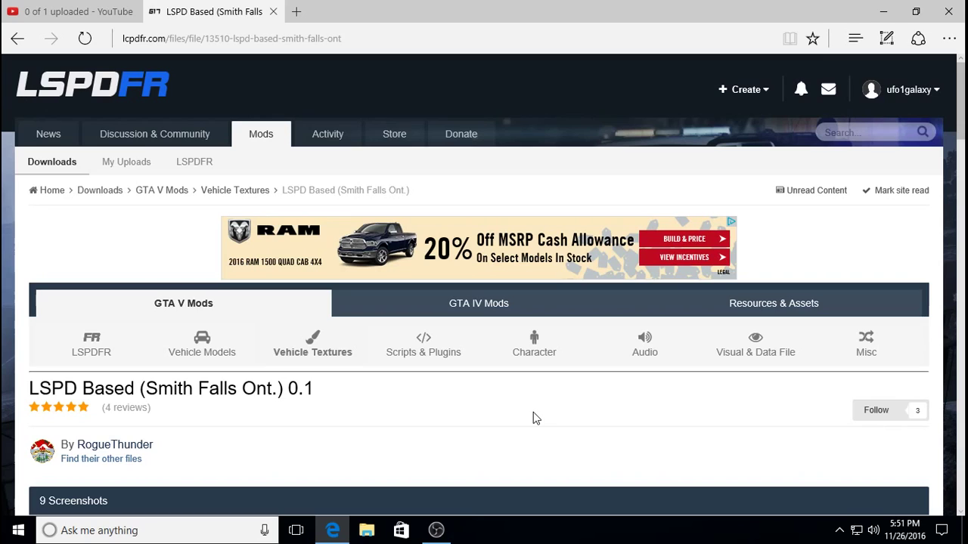
scroll(533, 412, down, 1)
scroll(533, 412, up, 1)
scroll(533, 412, down, 3)
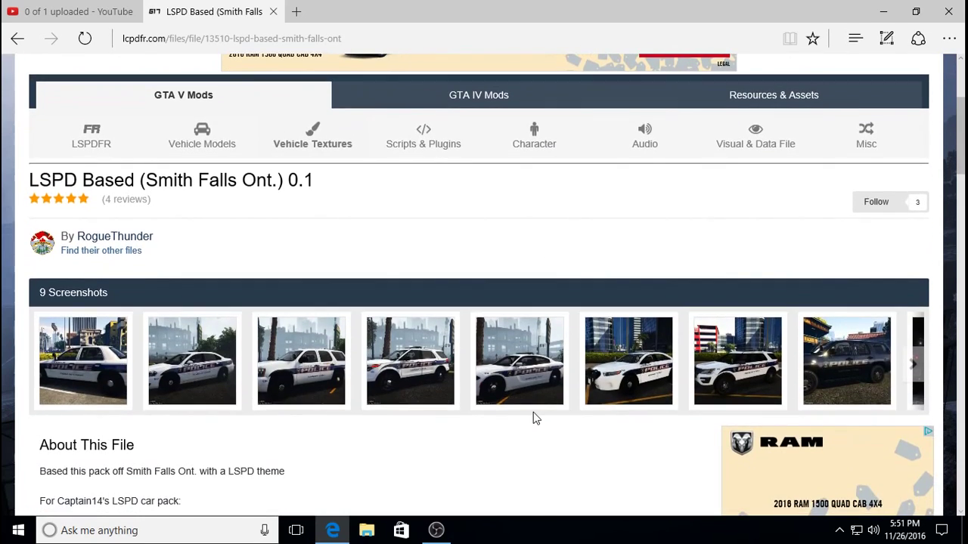
scroll(533, 412, down, 2)
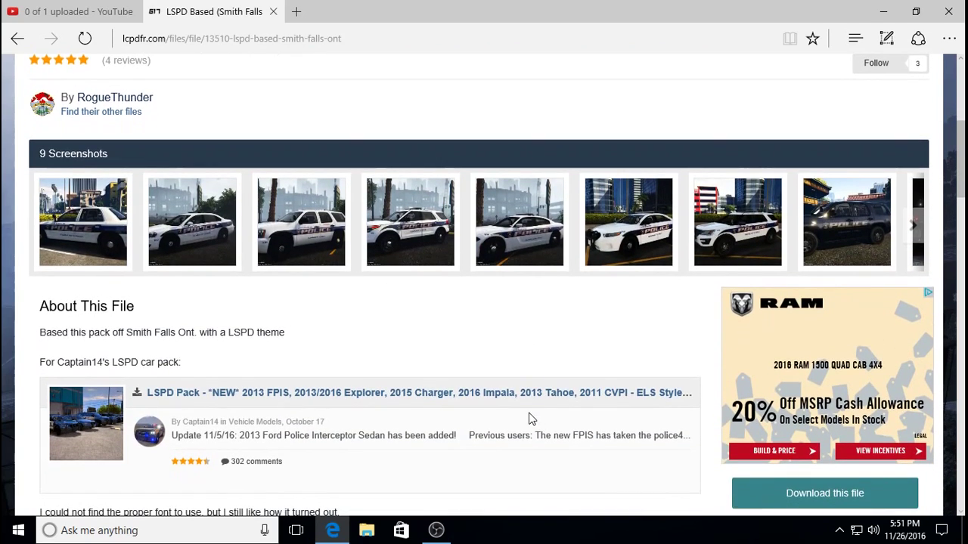
click(854, 230)
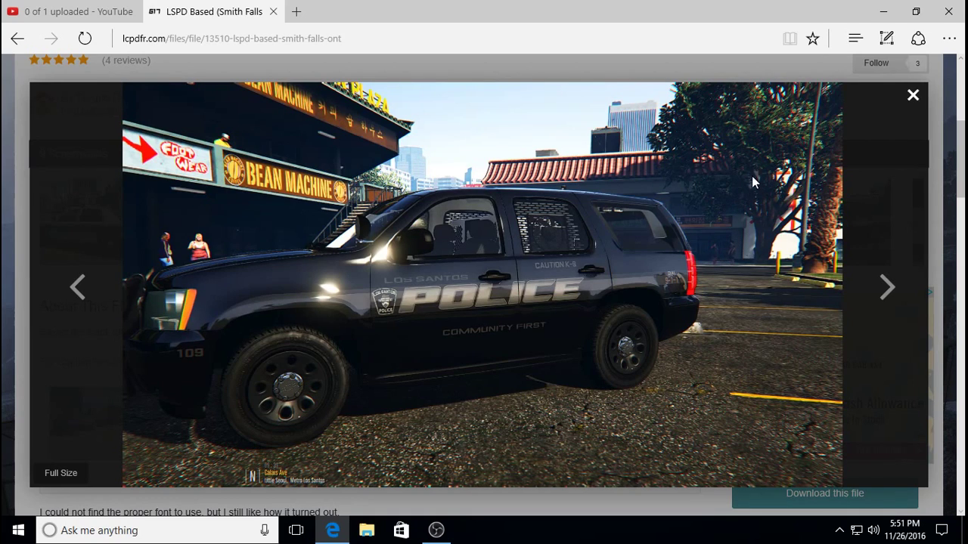
click(913, 99)
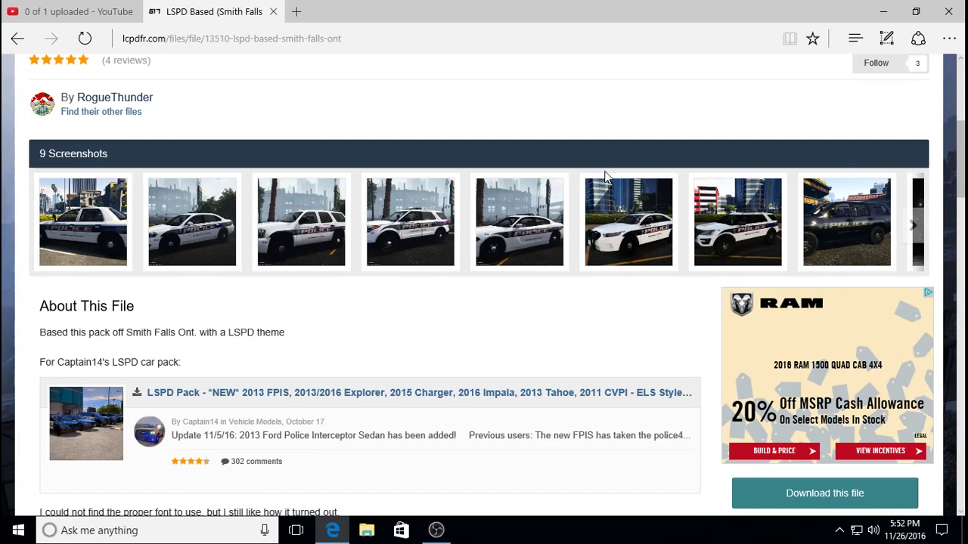
click(853, 227)
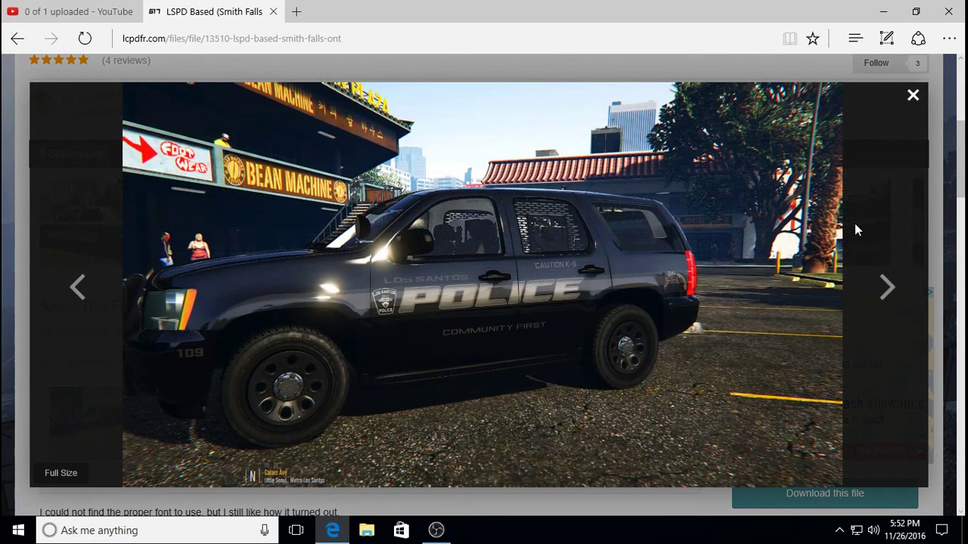
click(855, 224)
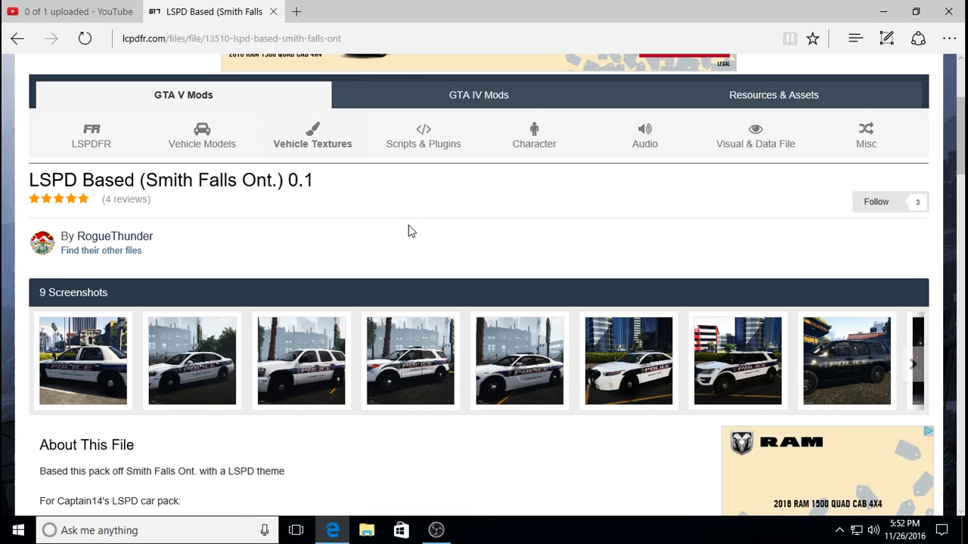
Step: Scroll the LCPDFR mod page down to the 'Download this file' button
scroll(408, 231, down, 1)
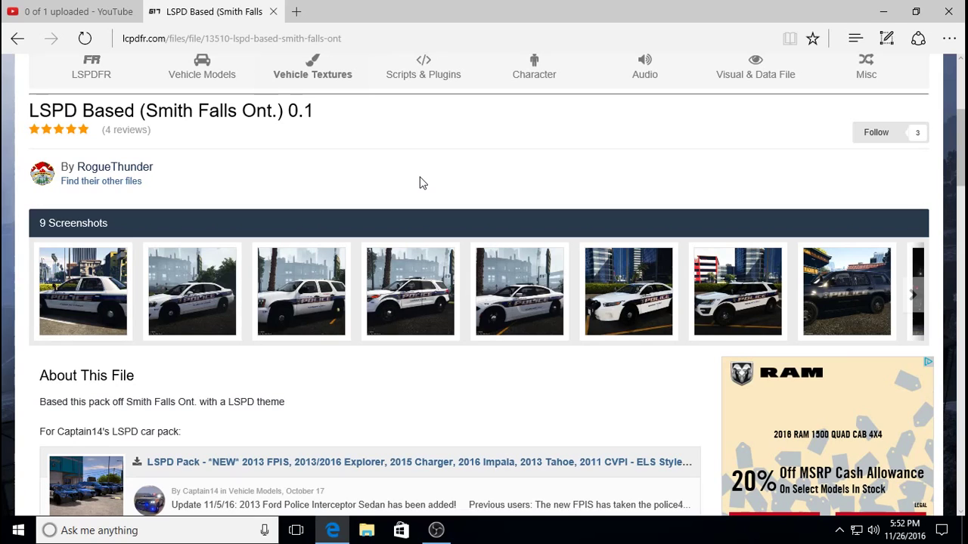
scroll(421, 182, down, 2)
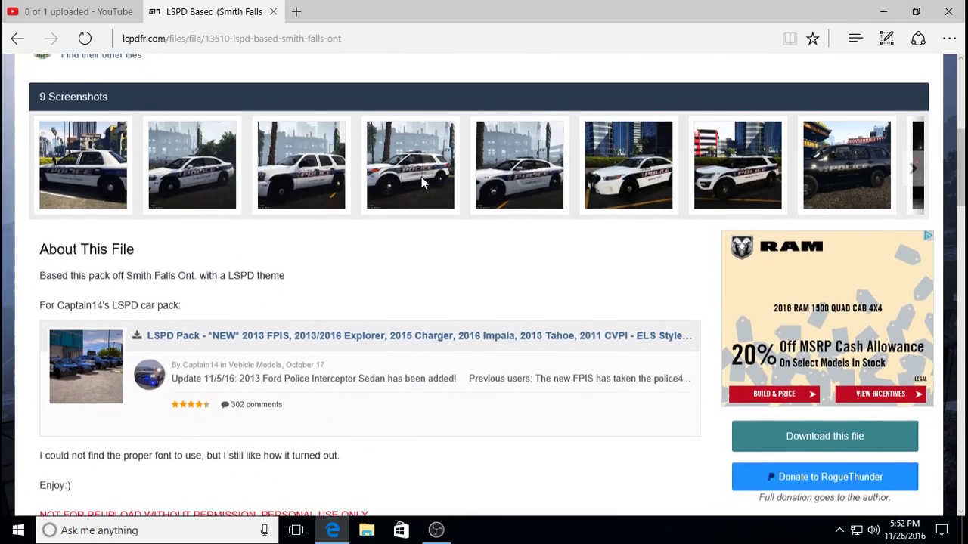
scroll(491, 260, down, 2)
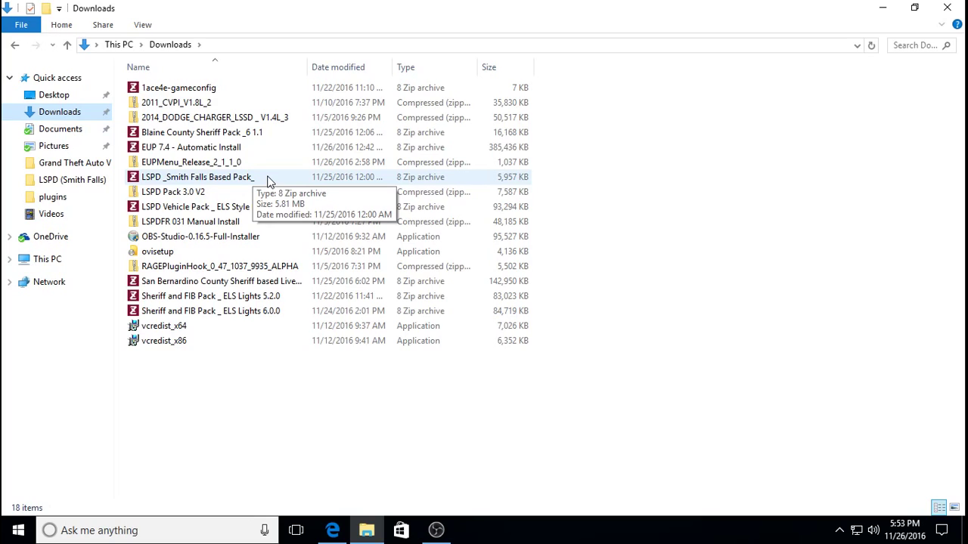
Step: Bring up the Open with app list for the 'LSPD _Smith Falls Based Pack_' archive
right_click(214, 180)
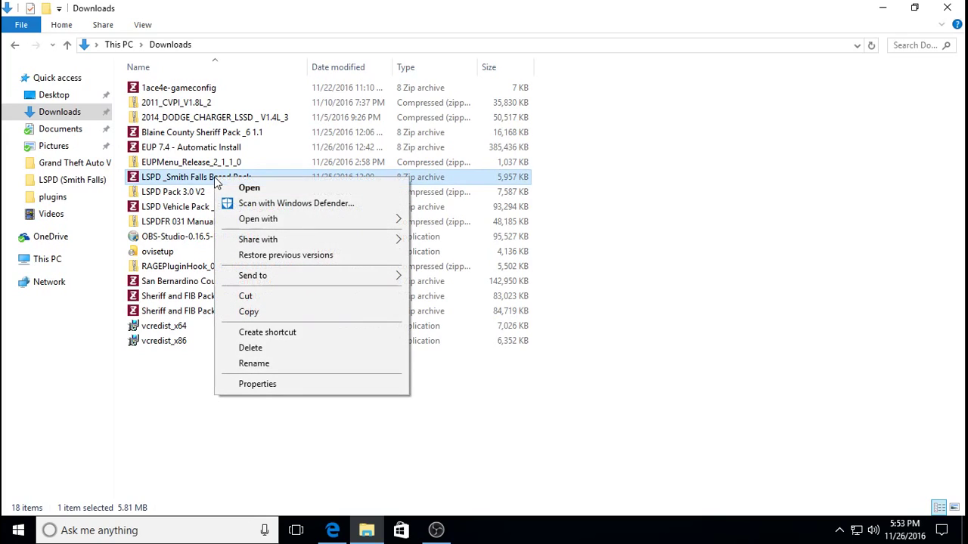
mouse_move(270, 225)
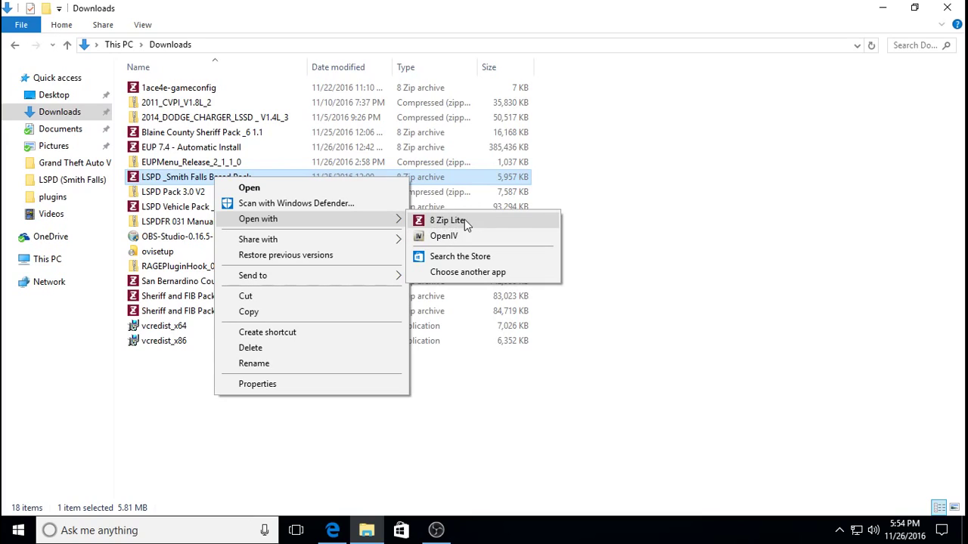
Step: Search the Microsoft Store for rar apps, then close the Store
click(449, 257)
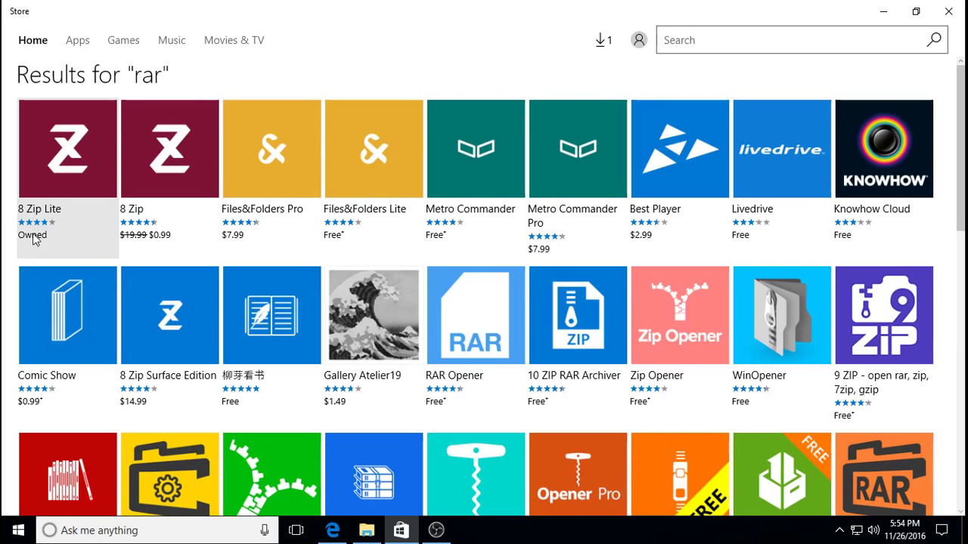
click(952, 12)
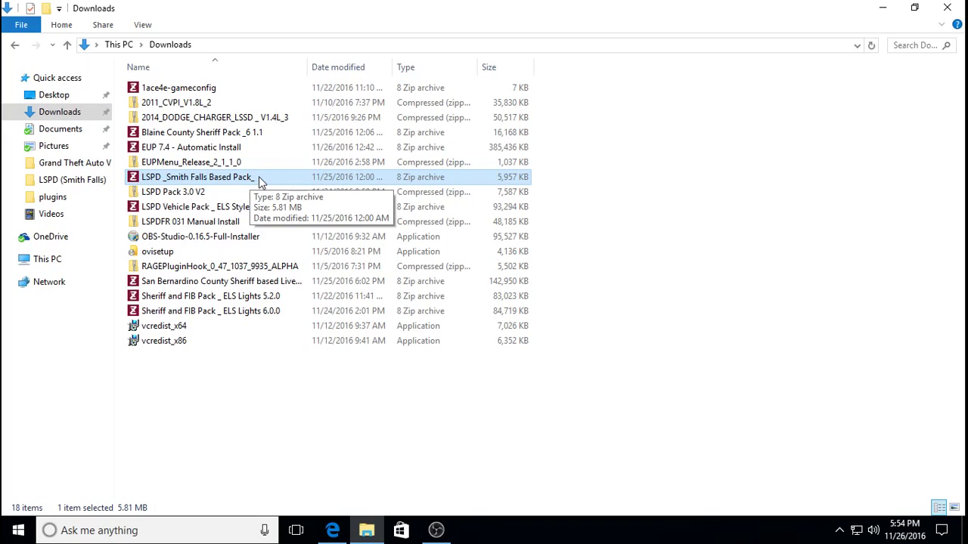
Step: Open 'LSPD _Smith Falls Based Pack_.rar' from Downloads in 8 Zip Lite
double_click(258, 181)
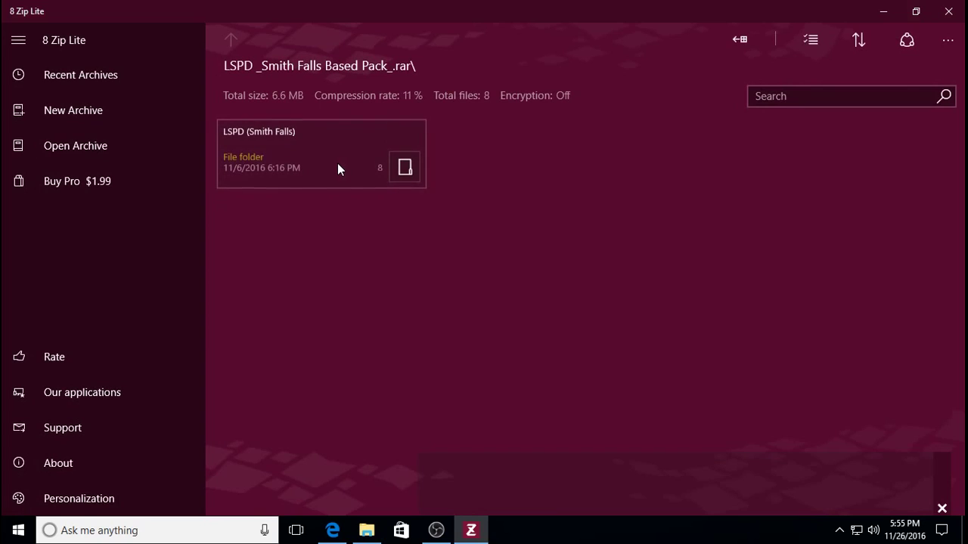
Step: Minimize 8 Zip Lite and the Downloads window to reveal the desktop, then restore 8 Zip Lite
click(880, 12)
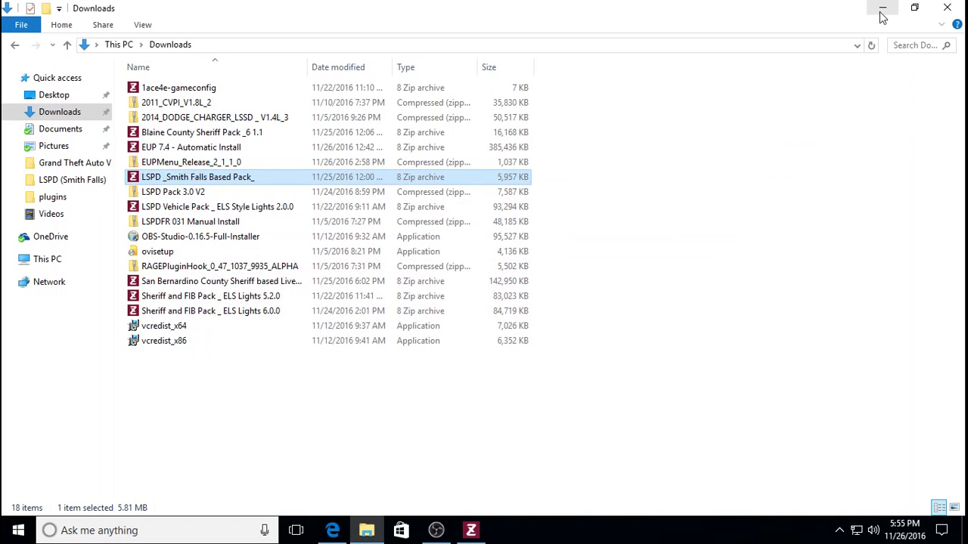
click(882, 10)
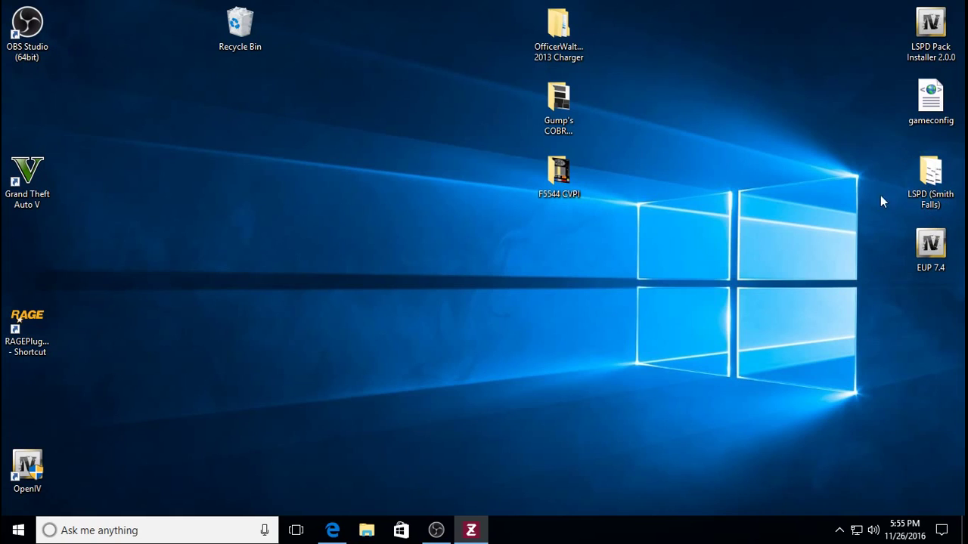
click(472, 529)
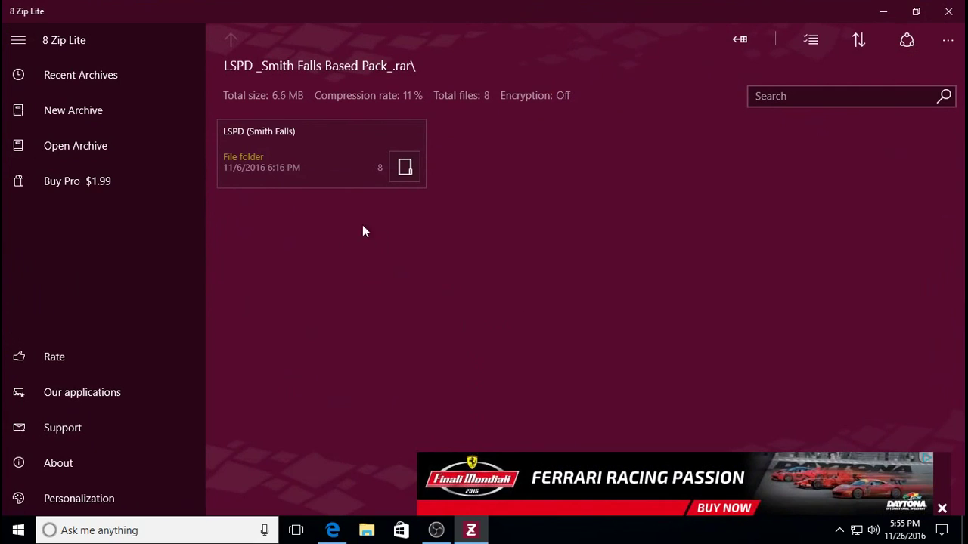
Step: Start extracting the LSPD (Smith Falls) folder to Desktop, cancel it, and close 8 Zip Lite
click(285, 155)
right_click(285, 154)
click(321, 219)
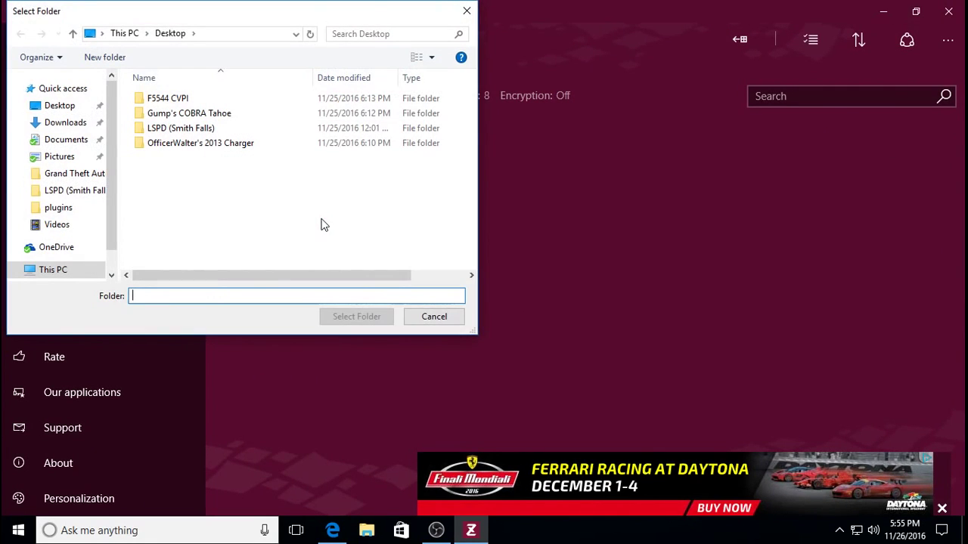
click(62, 105)
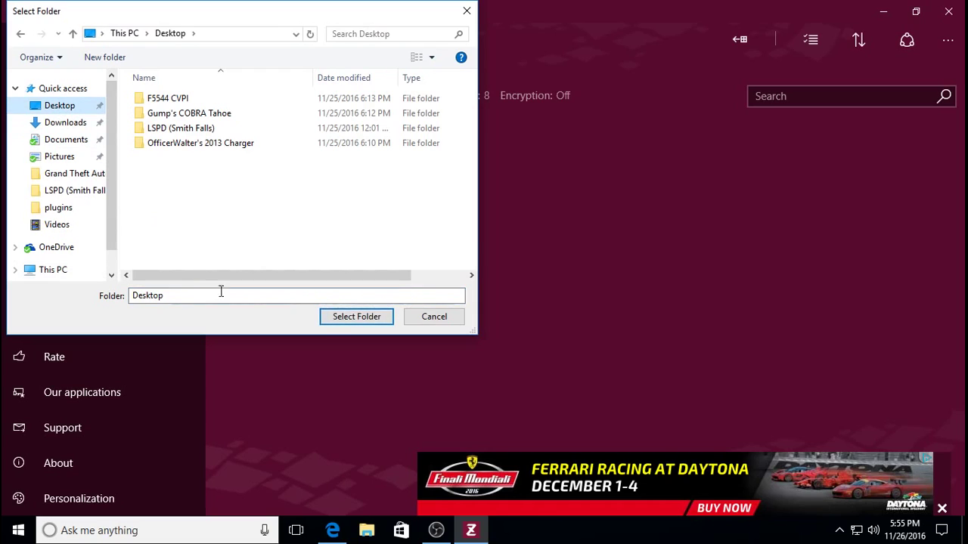
click(454, 320)
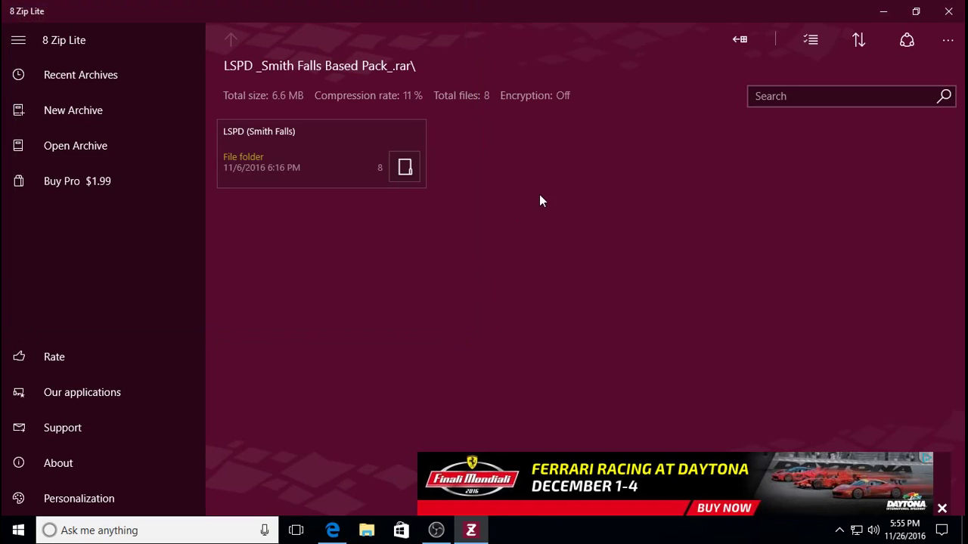
click(950, 11)
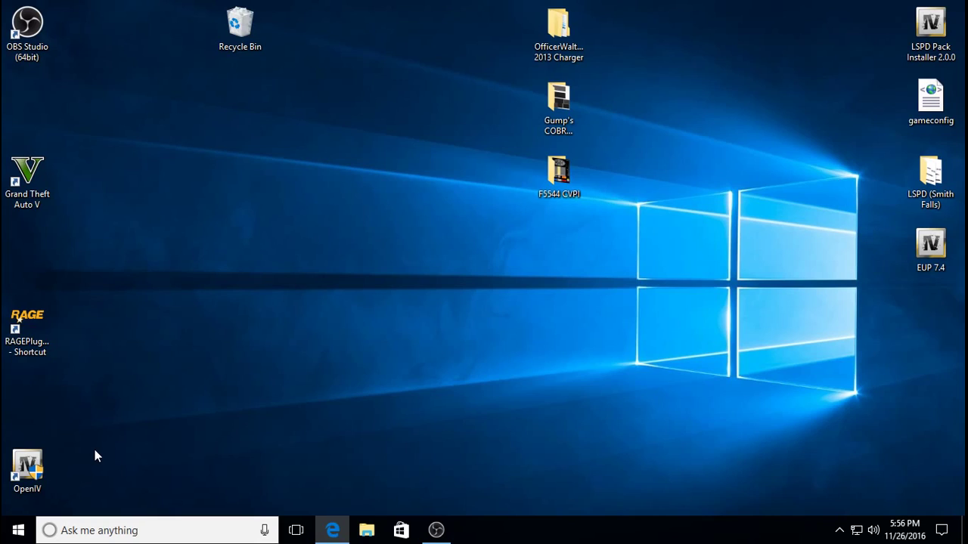
Step: Launch OpenIV maximized at the GTA V folder and confirm switching to Edit mode
double_click(46, 463)
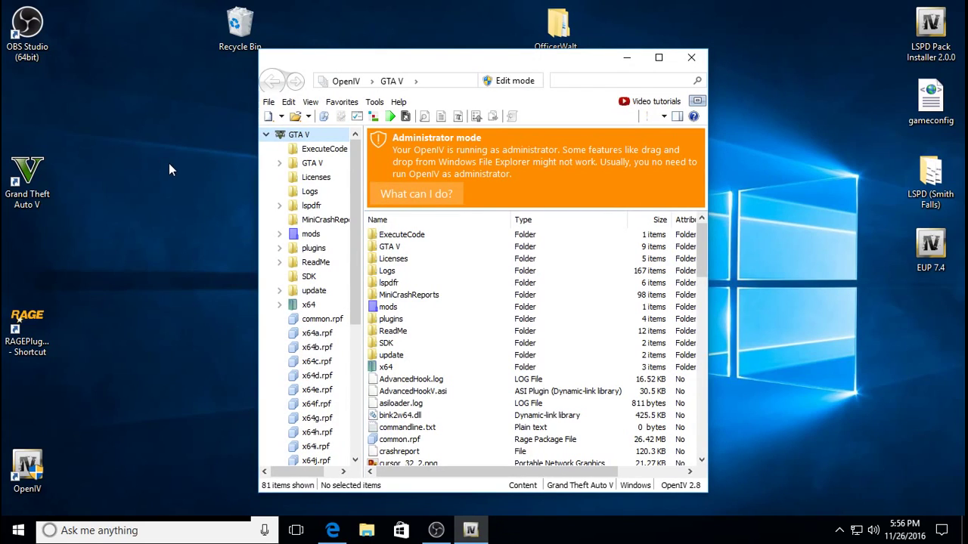
click(659, 59)
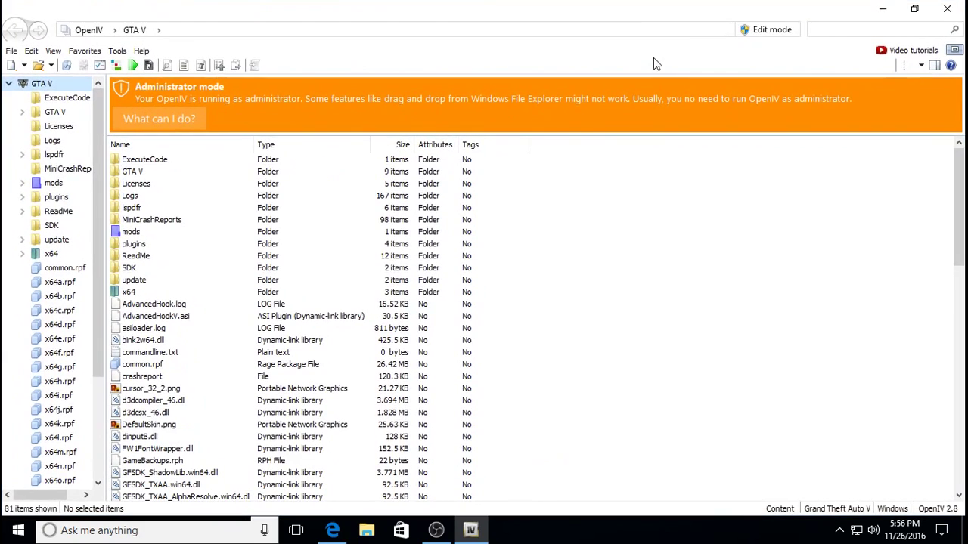
click(12, 52)
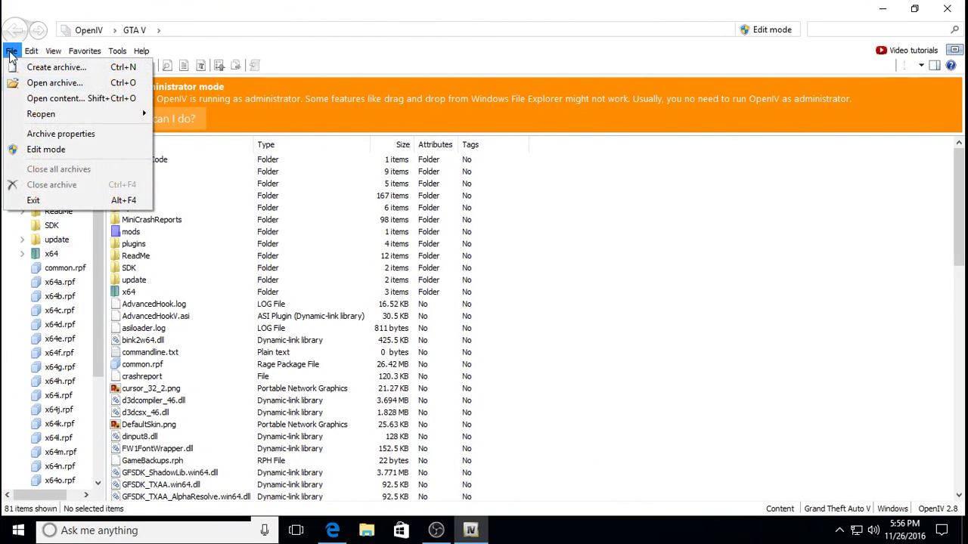
click(54, 154)
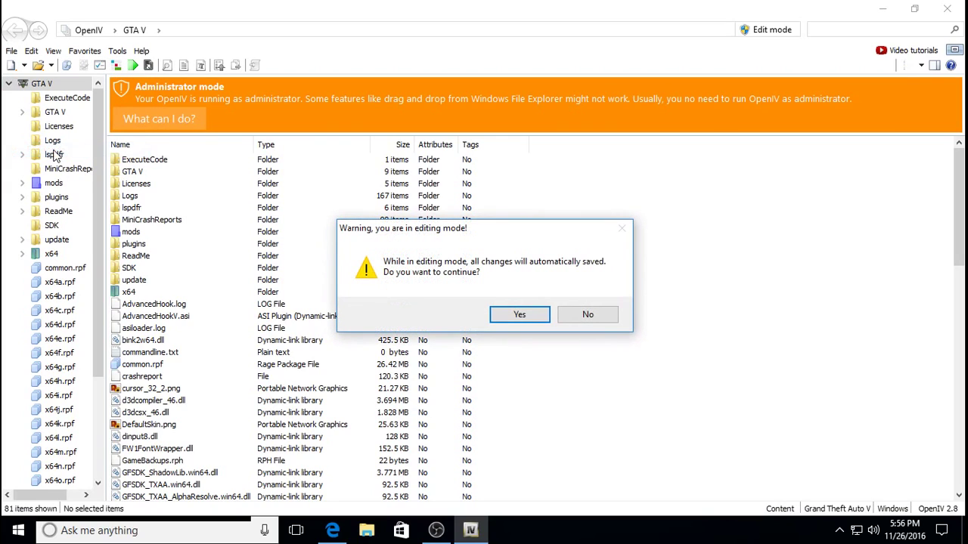
click(520, 315)
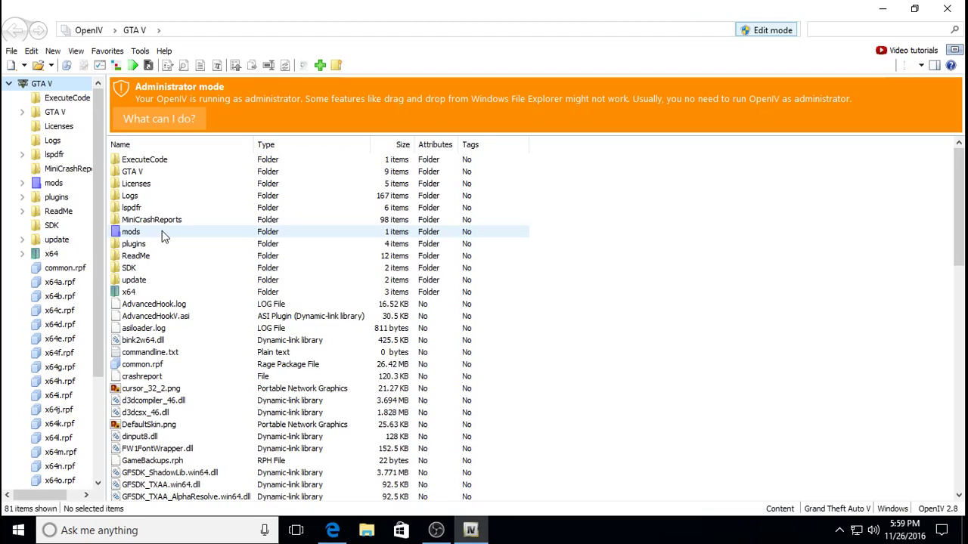
Step: Browse mods > update > x64 > dlcpacks > lspdpack and open its dlc.rpf
double_click(162, 232)
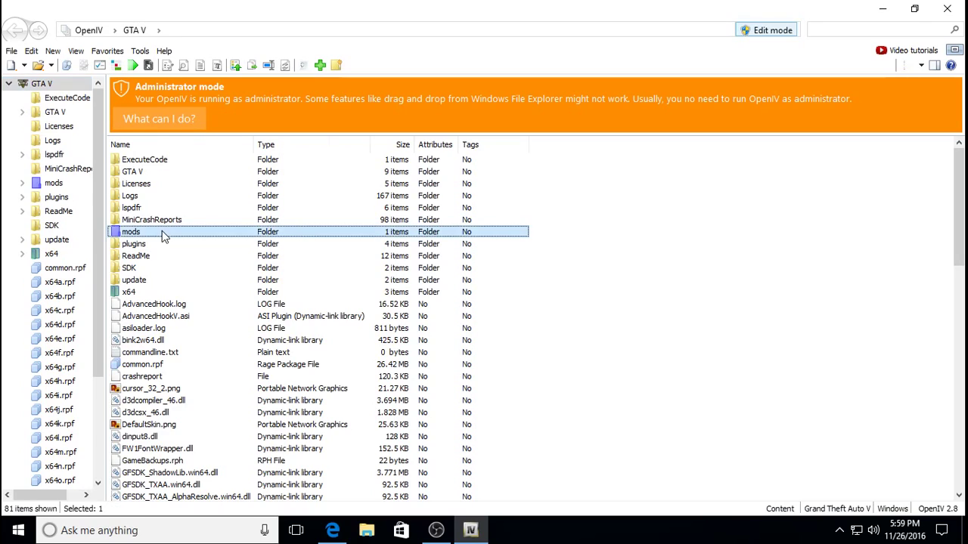
double_click(168, 166)
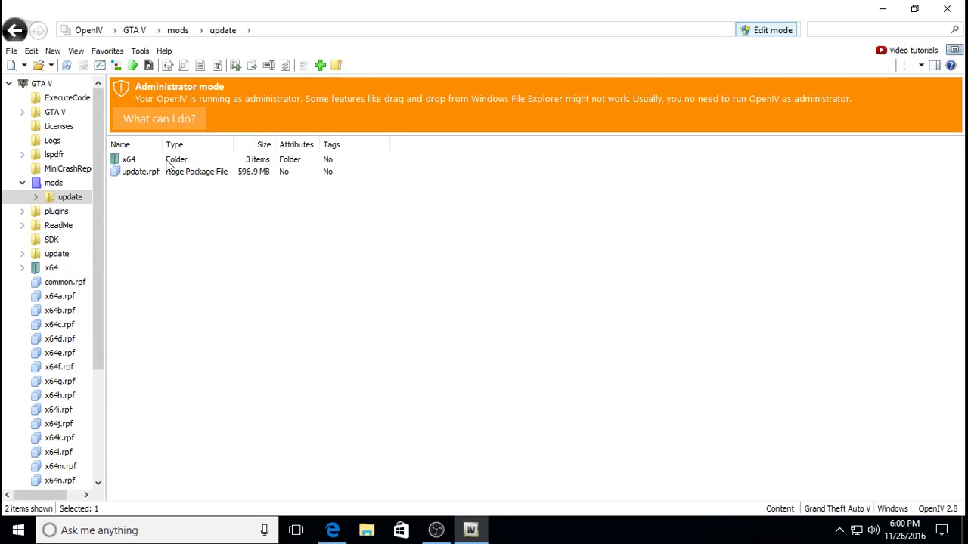
double_click(170, 159)
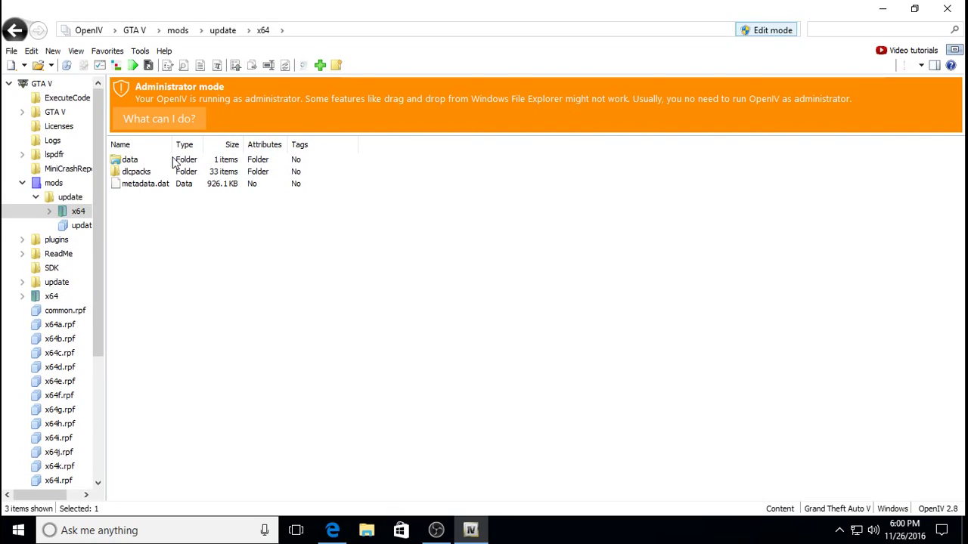
double_click(167, 174)
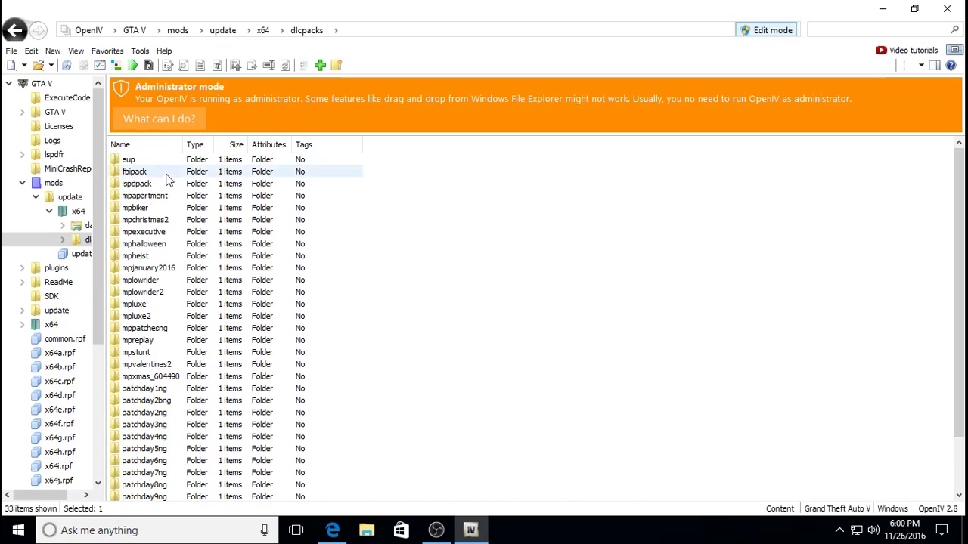
double_click(155, 185)
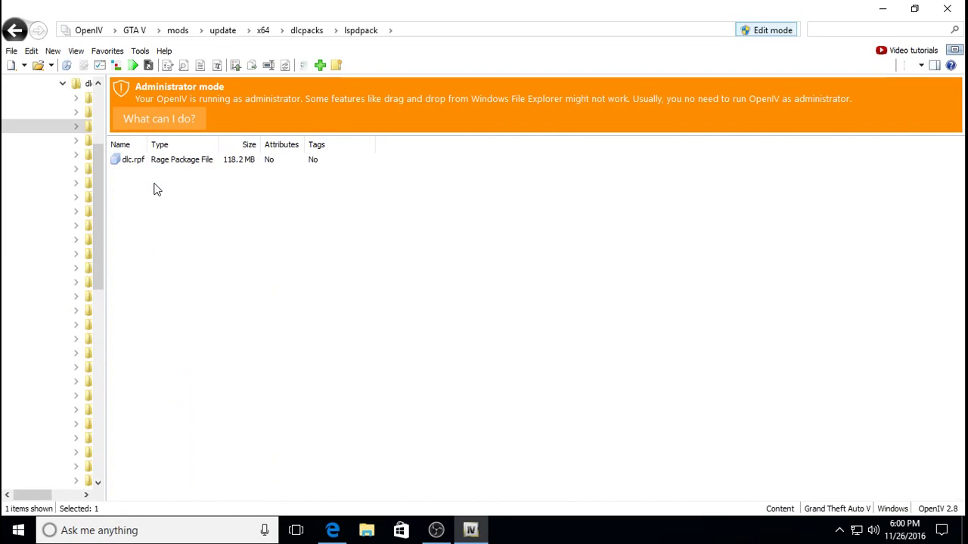
double_click(161, 160)
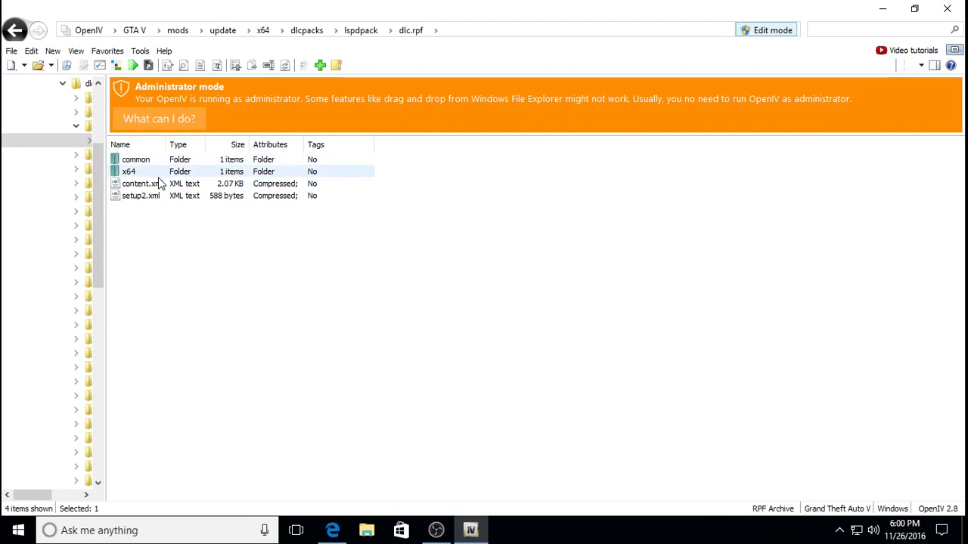
Step: Go through x64 > levels > gta5 > vehicles and open lspdpack.rpf
double_click(158, 171)
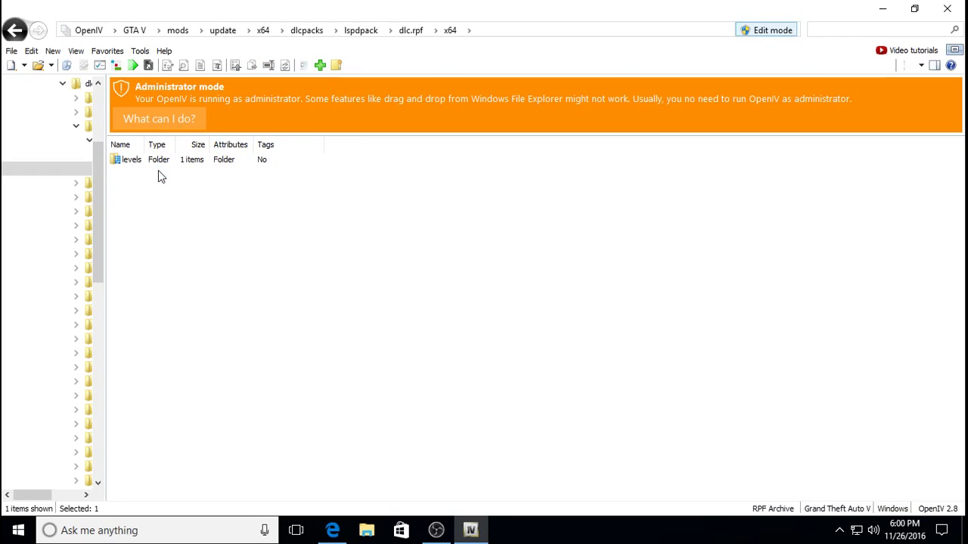
click(160, 162)
double_click(164, 164)
double_click(164, 165)
double_click(165, 165)
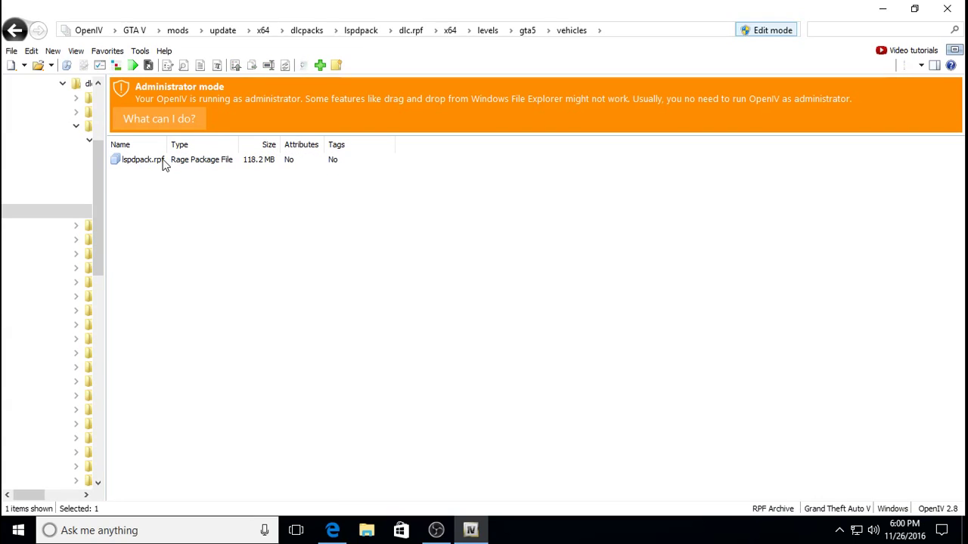
double_click(166, 162)
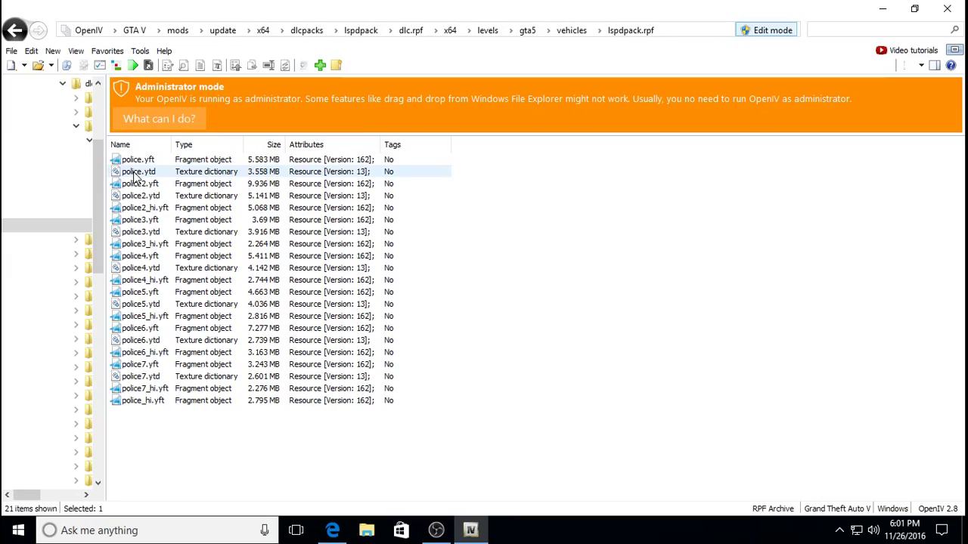
Step: Open police.ytd from lspdpack.rpf in OpenIV's Texture editor
click(211, 174)
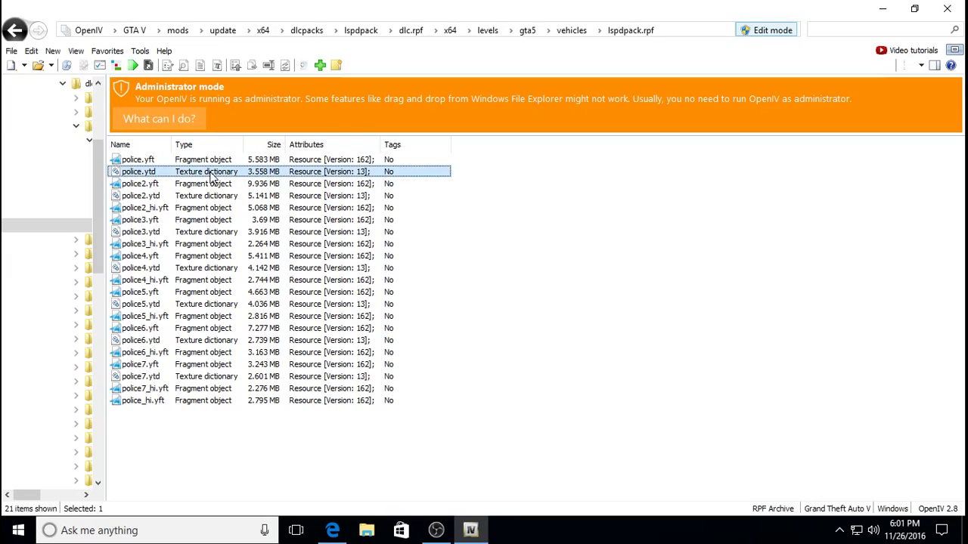
double_click(210, 172)
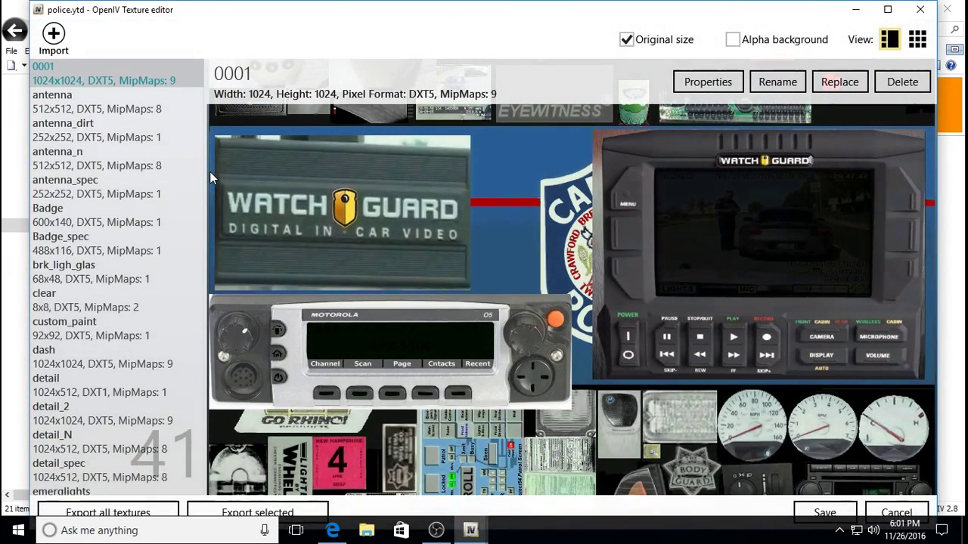
Step: Maximize the police.ytd Texture editor and scroll its texture list toward impala_sign_1
click(888, 9)
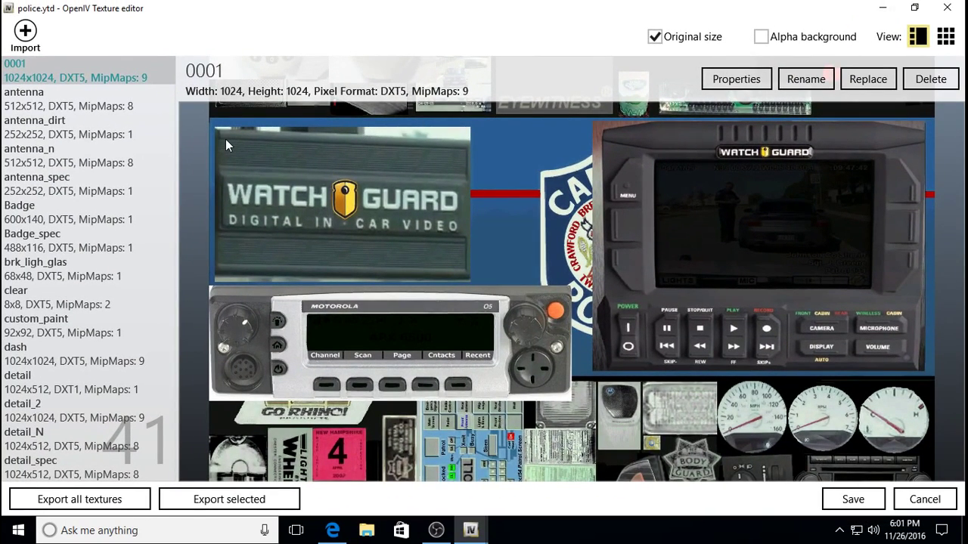
mouse_move(160, 107)
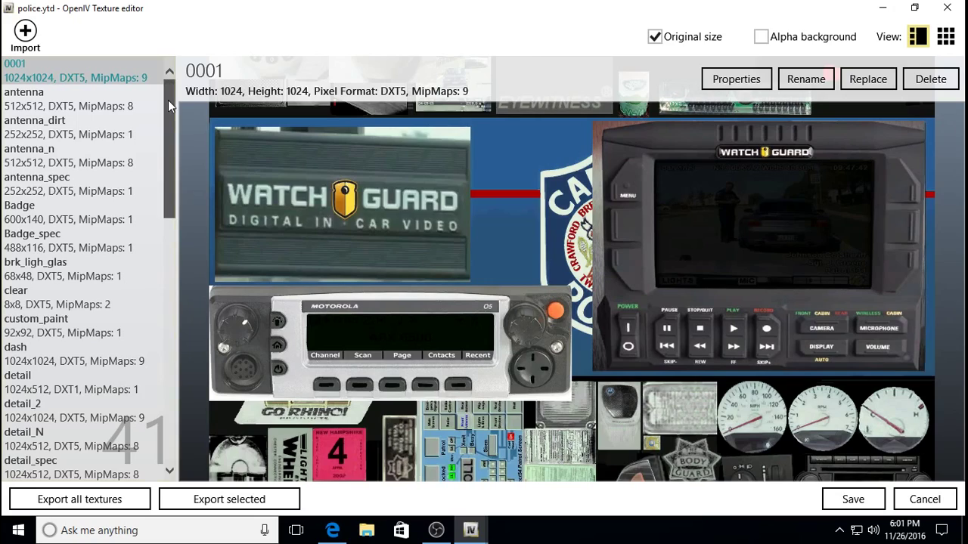
drag(167, 99, 166, 96)
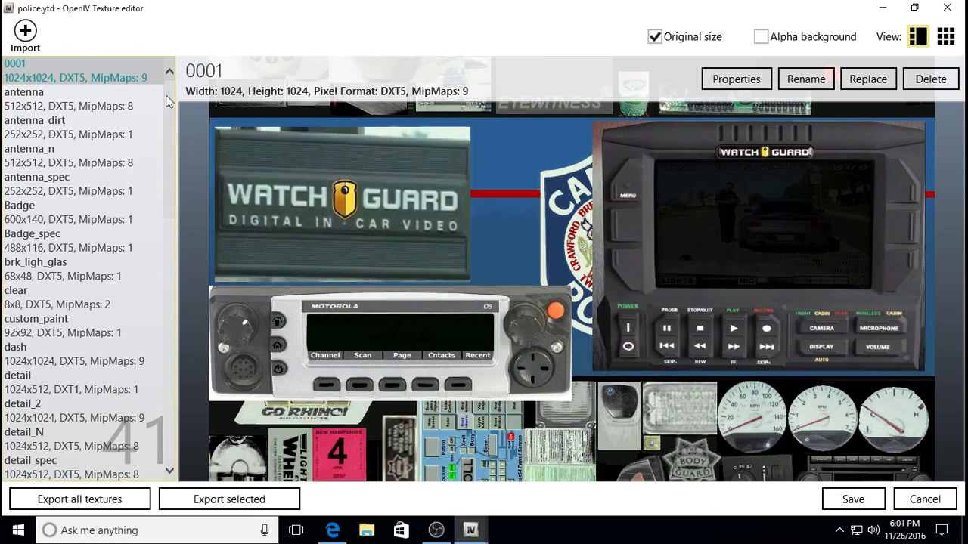
scroll(156, 115, down, 1)
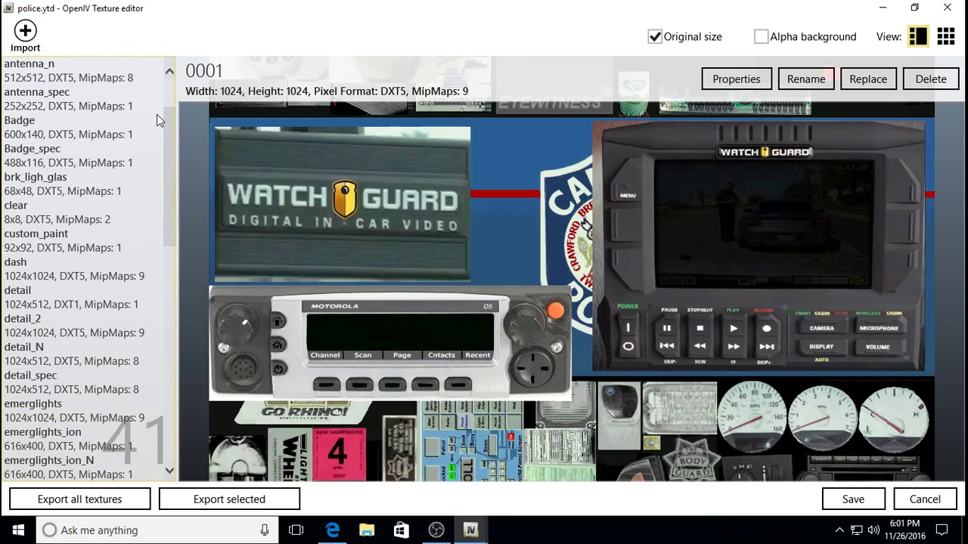
scroll(155, 129, down, 2)
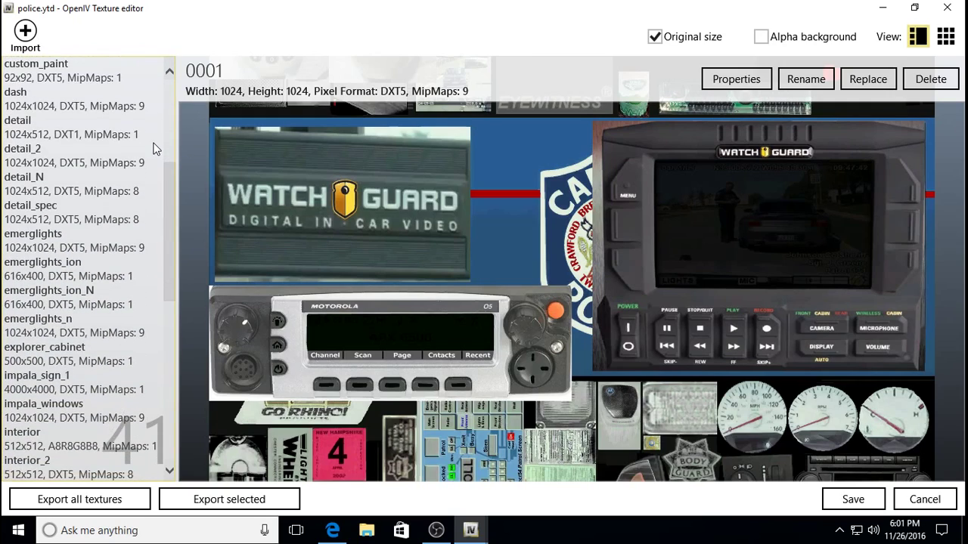
scroll(155, 149, down, 1)
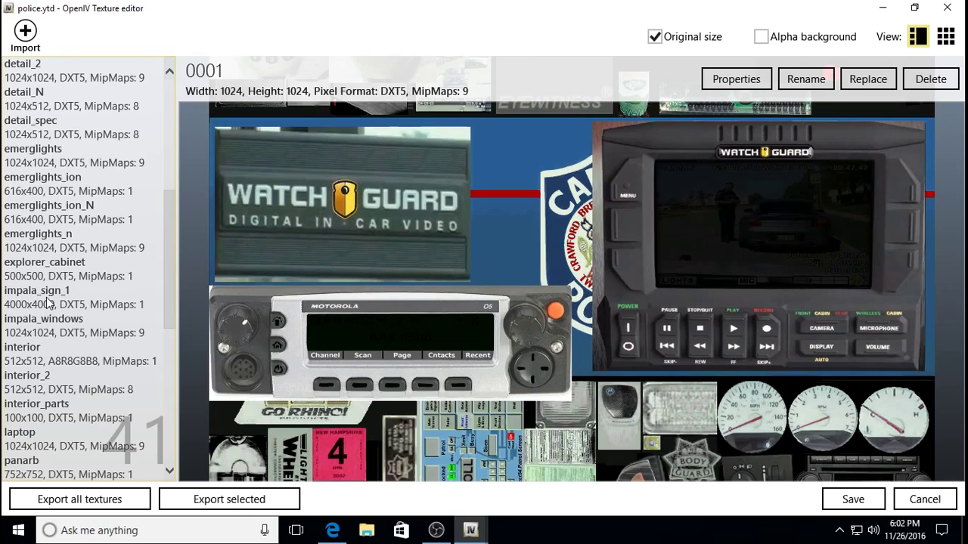
Step: Replace police.ytd's impala_sign_1 with the 4K Impala(police1) image from LSPD (Smith Falls), then save
click(47, 303)
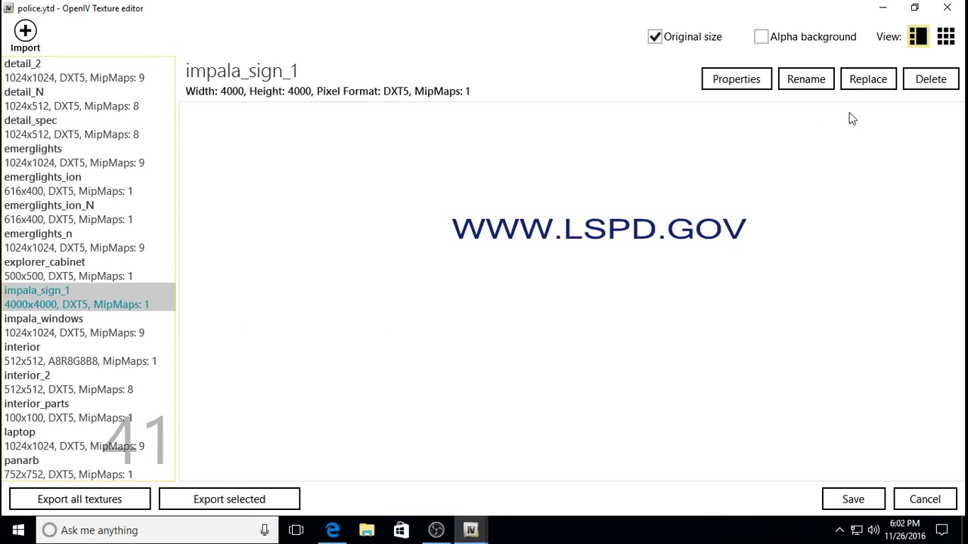
click(869, 78)
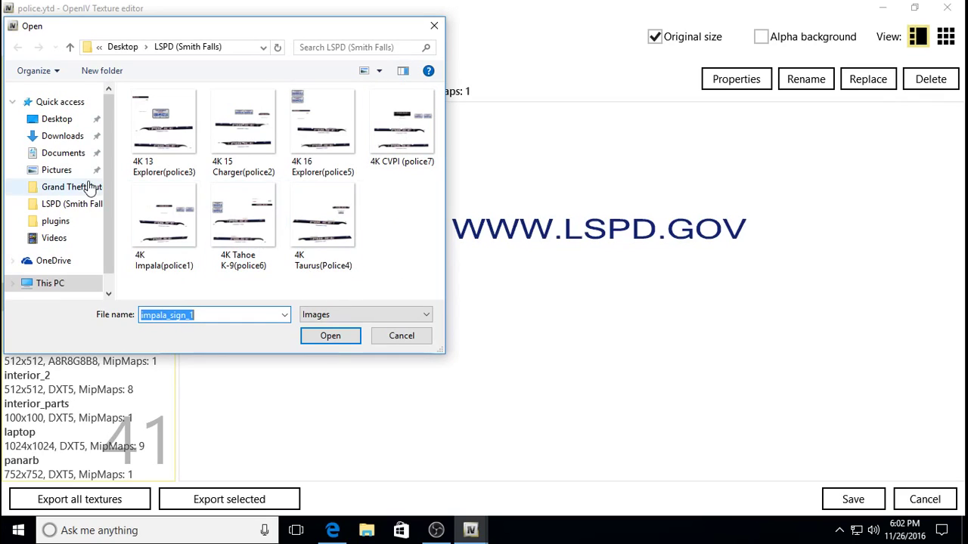
click(54, 121)
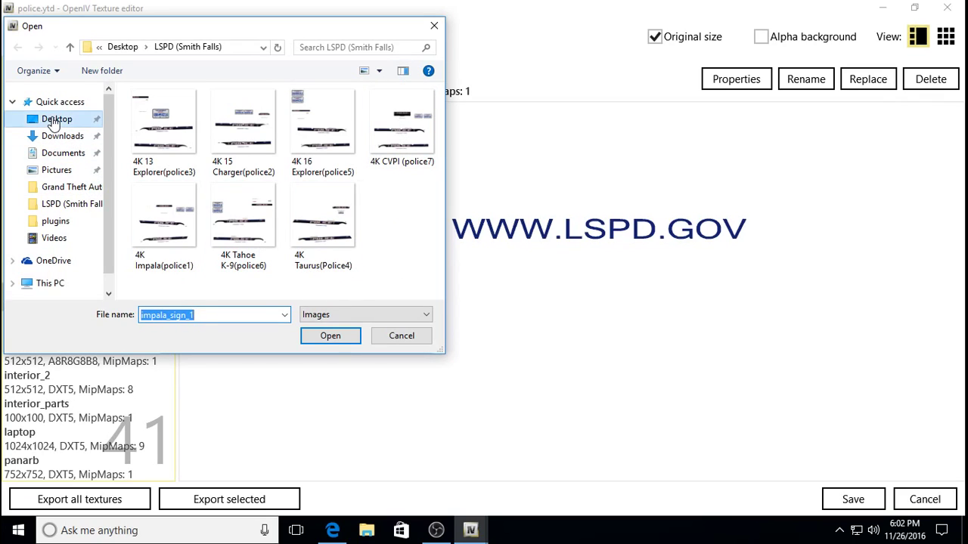
click(169, 145)
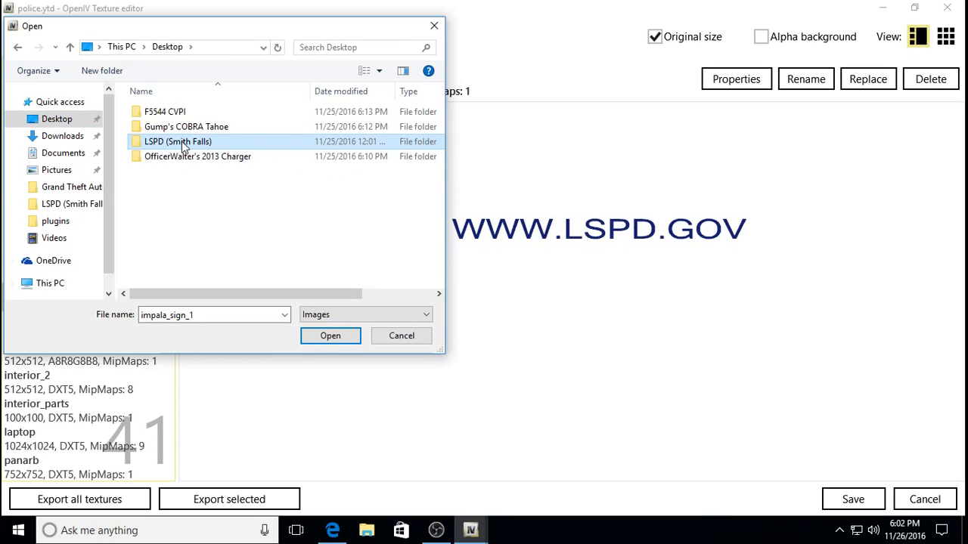
double_click(183, 147)
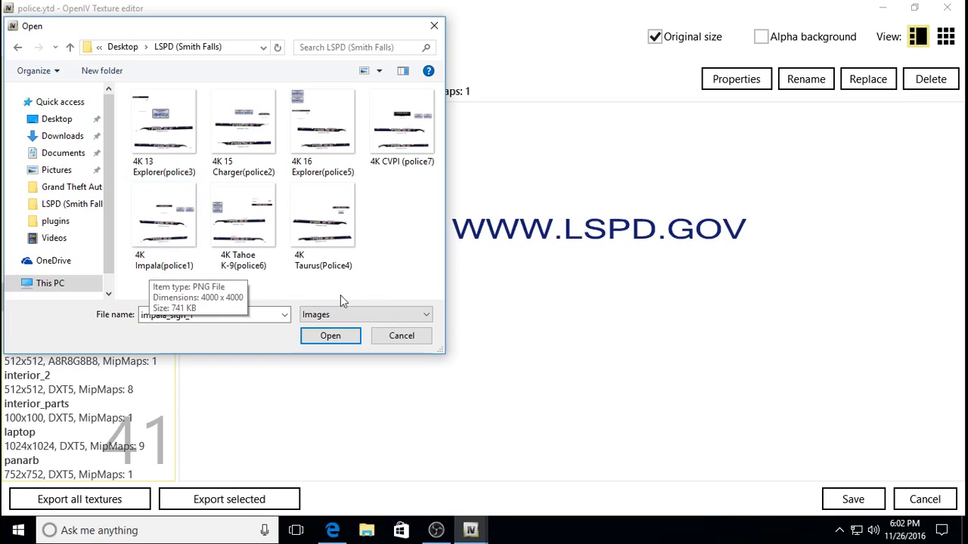
click(165, 228)
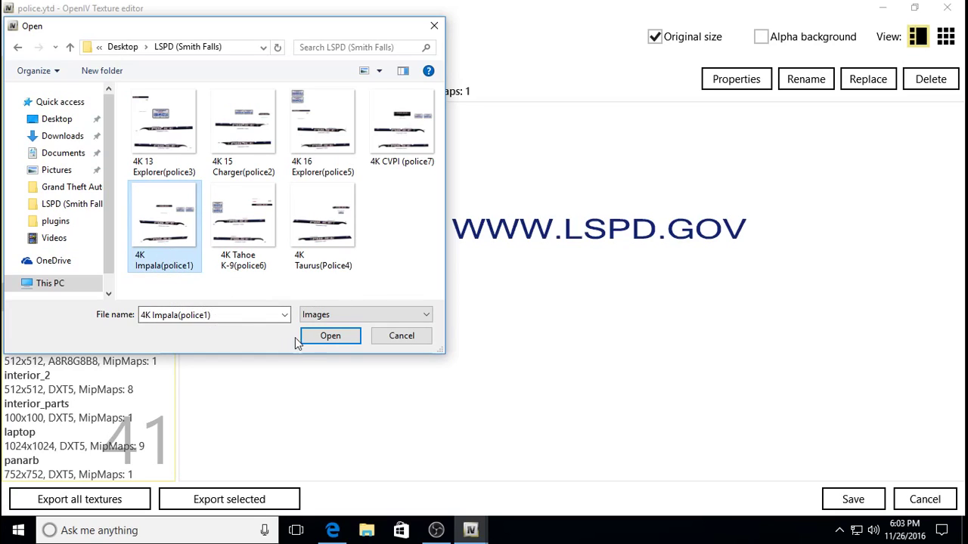
click(401, 336)
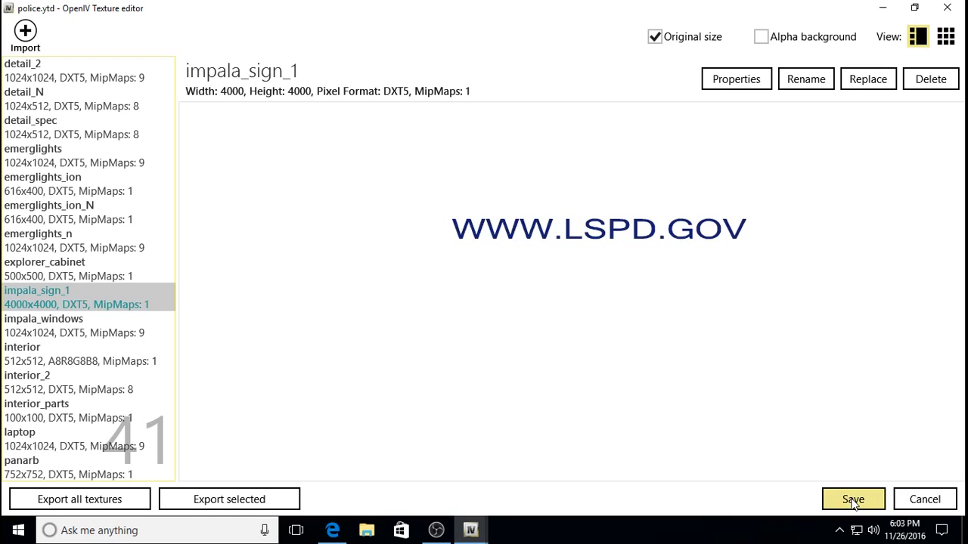
click(924, 499)
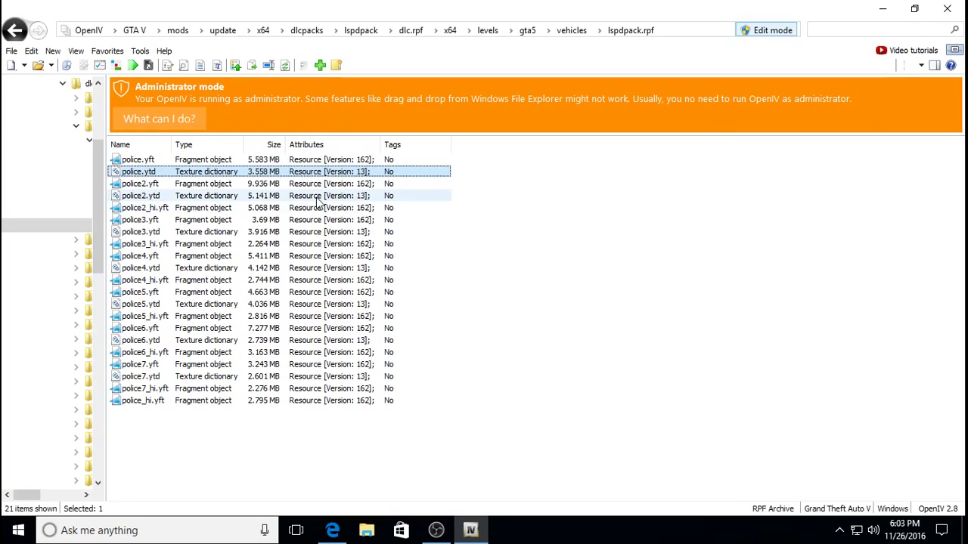
Step: Open police2.ytd from the lspdpack.rpf listing in the Texture editor
double_click(205, 199)
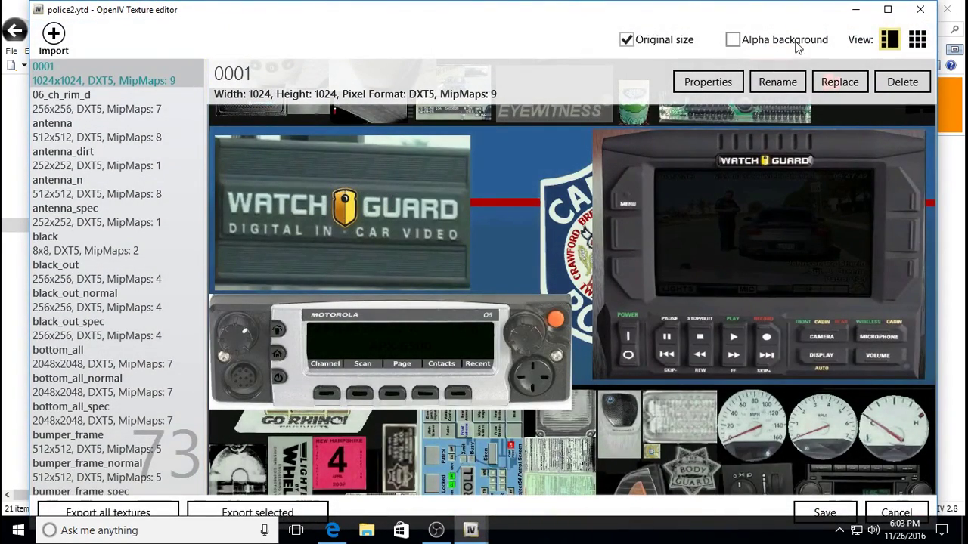
click(888, 9)
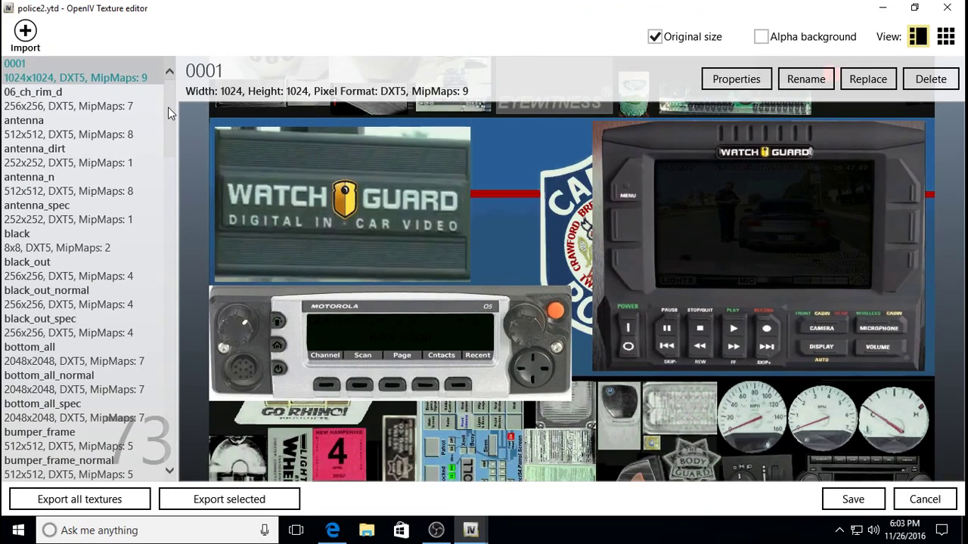
drag(168, 107, 168, 123)
scroll(158, 130, down, 5)
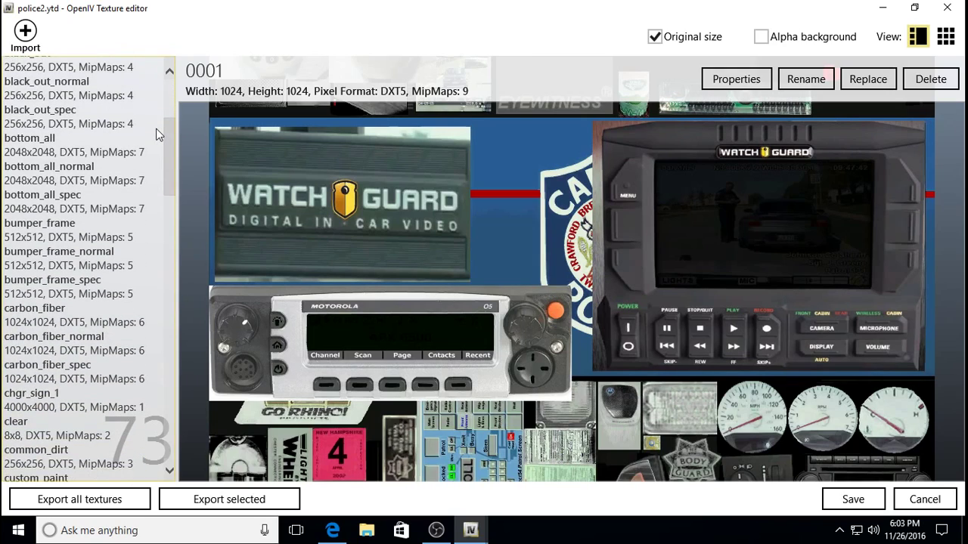
scroll(158, 134, down, 4)
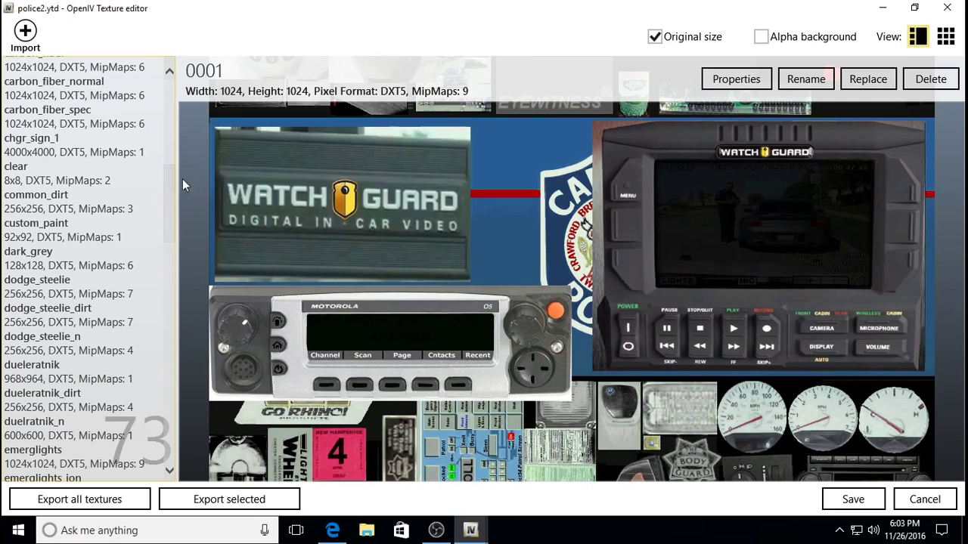
mouse_move(170, 185)
mouse_down()
mouse_move(168, 199)
mouse_move(171, 166)
mouse_up()
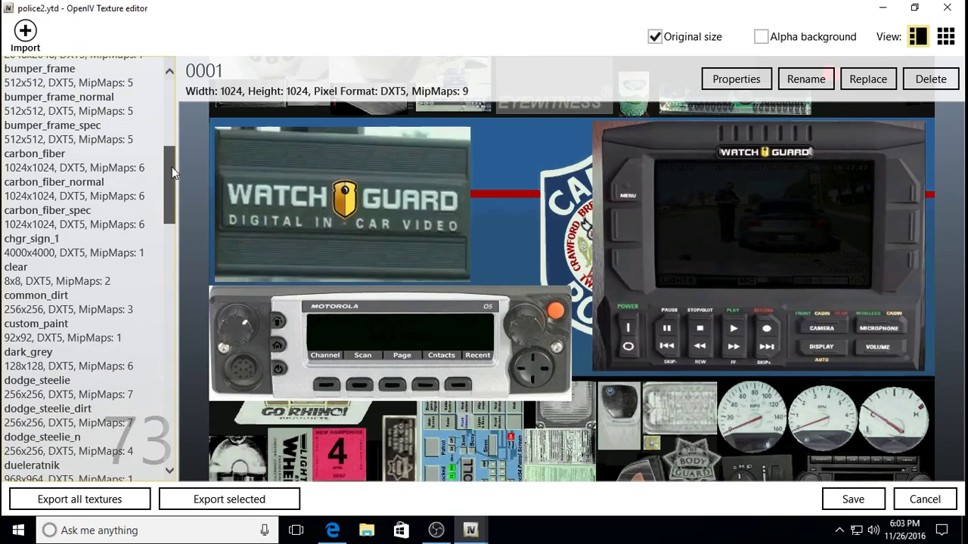
Step: Swap chgr_sign_1 for the Desktop LSPD (Smith Falls) image 4K 15 Charger(police2)
click(59, 253)
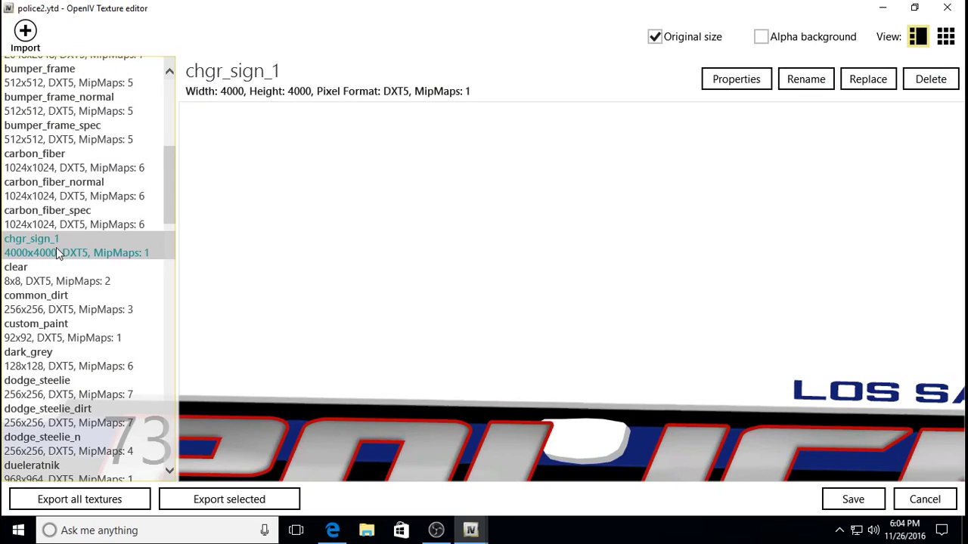
click(866, 79)
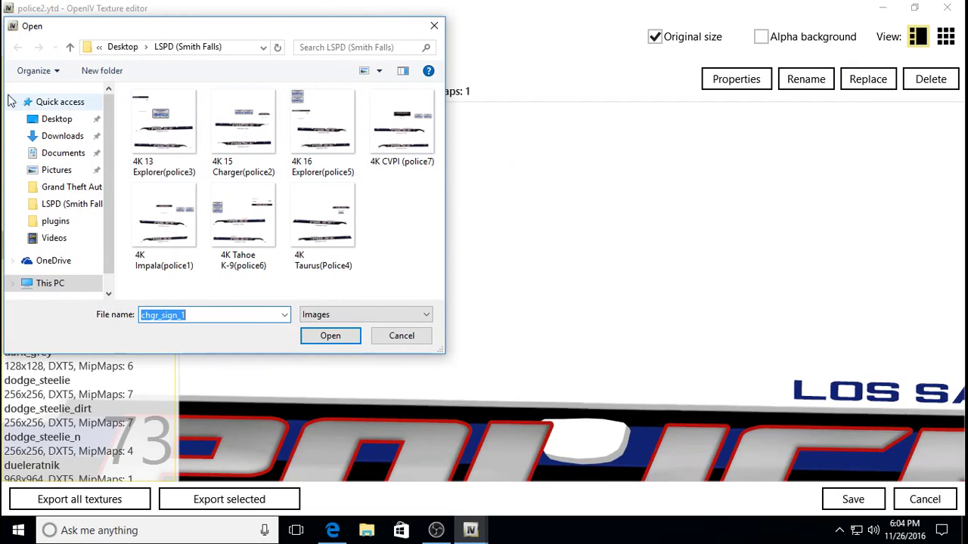
click(59, 124)
click(161, 147)
double_click(163, 145)
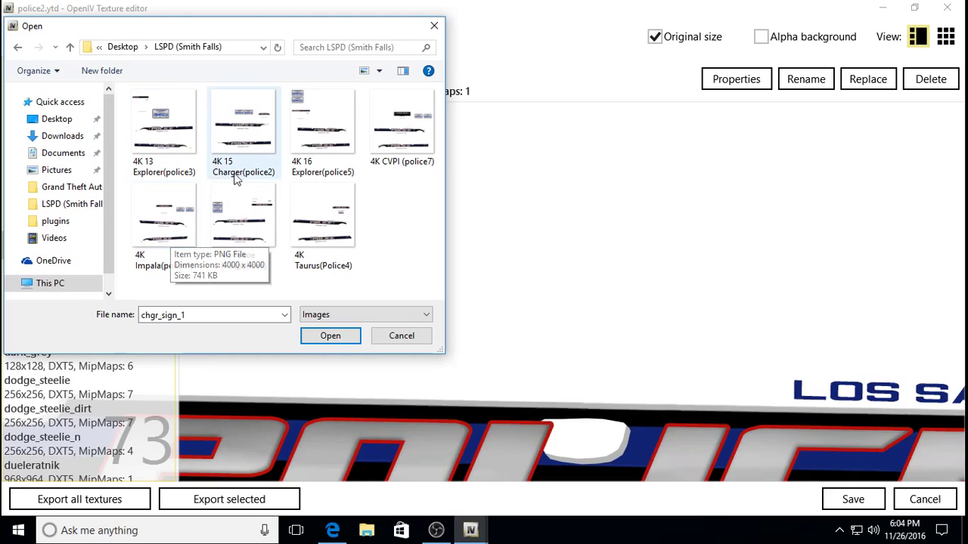
click(245, 136)
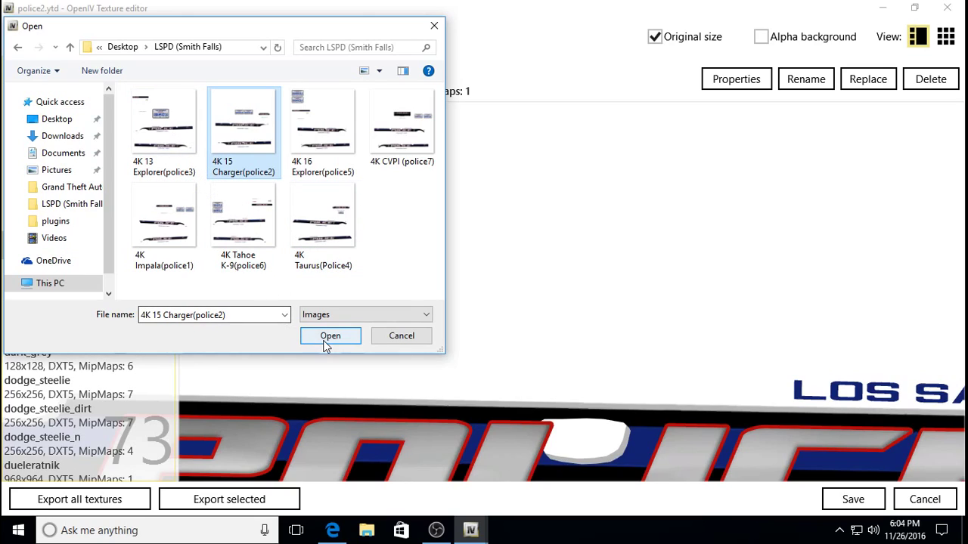
click(395, 339)
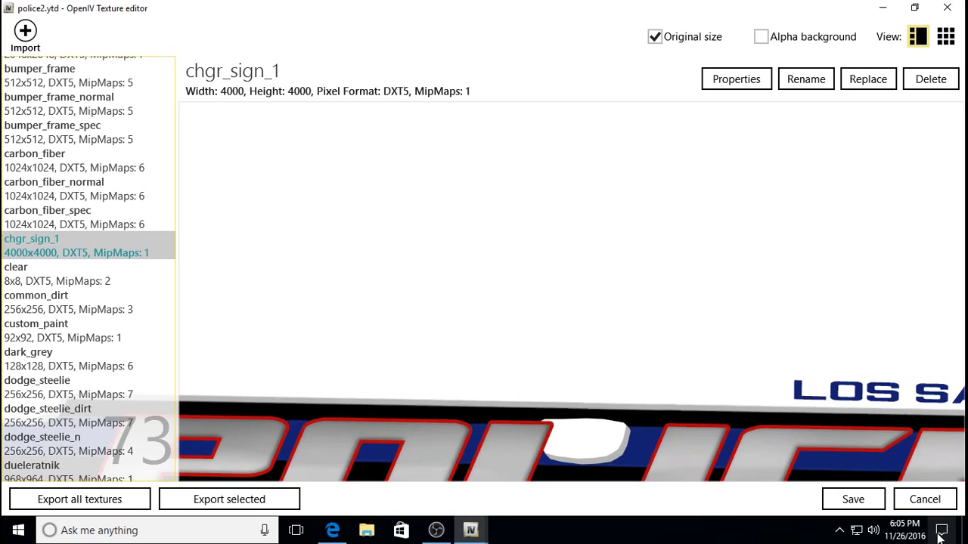
Step: Close the police2.ytd Texture editor and exit OpenIV
click(926, 500)
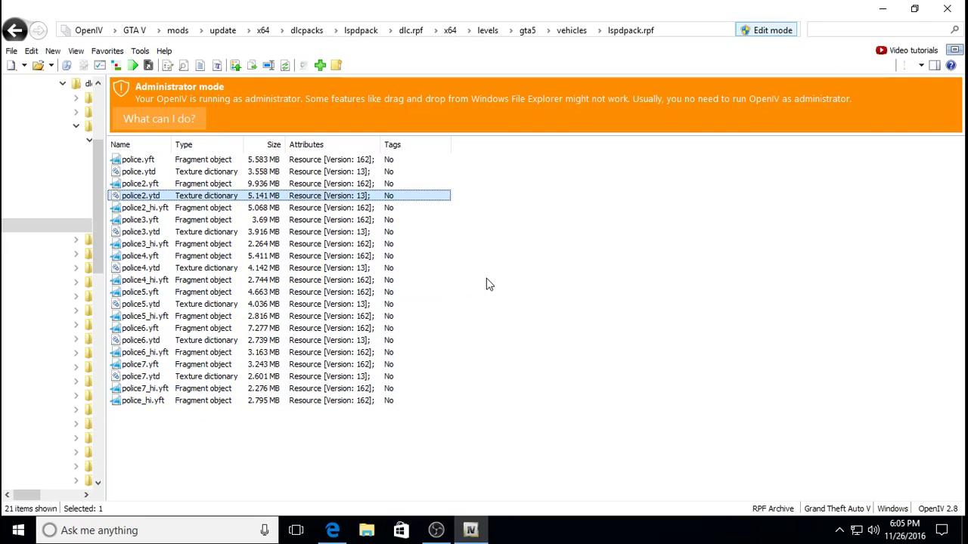
click(950, 9)
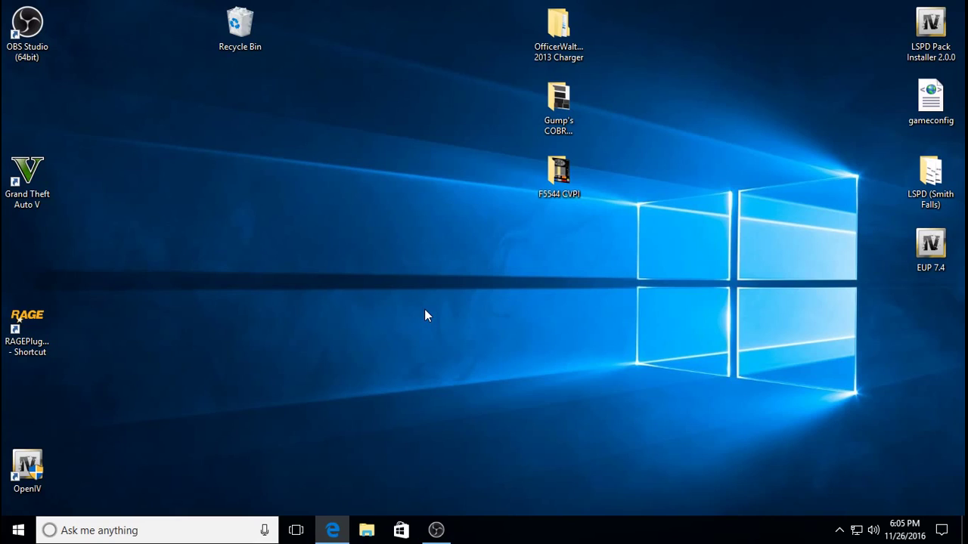
Step: Start OpenIV from the desktop for Grand Theft Auto V on Windows and maximize it
double_click(32, 470)
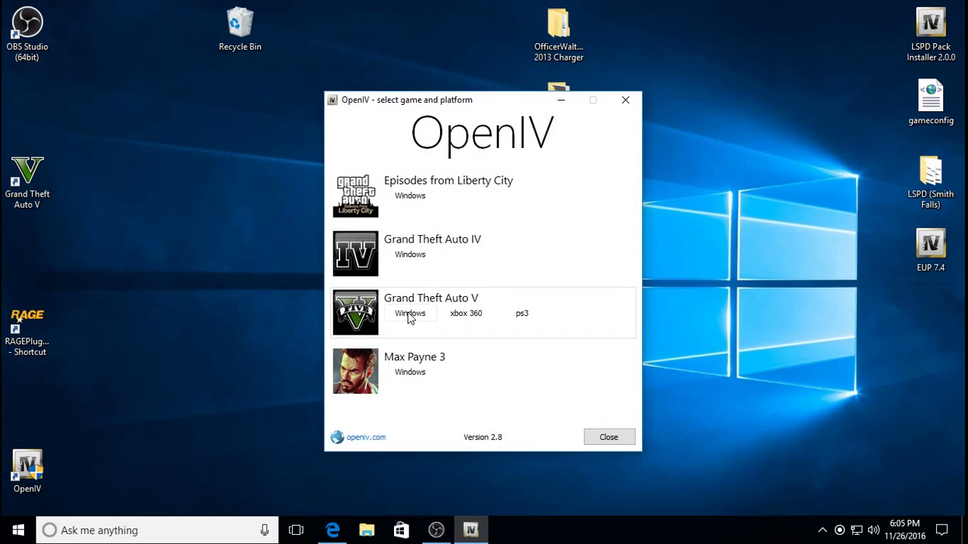
click(409, 315)
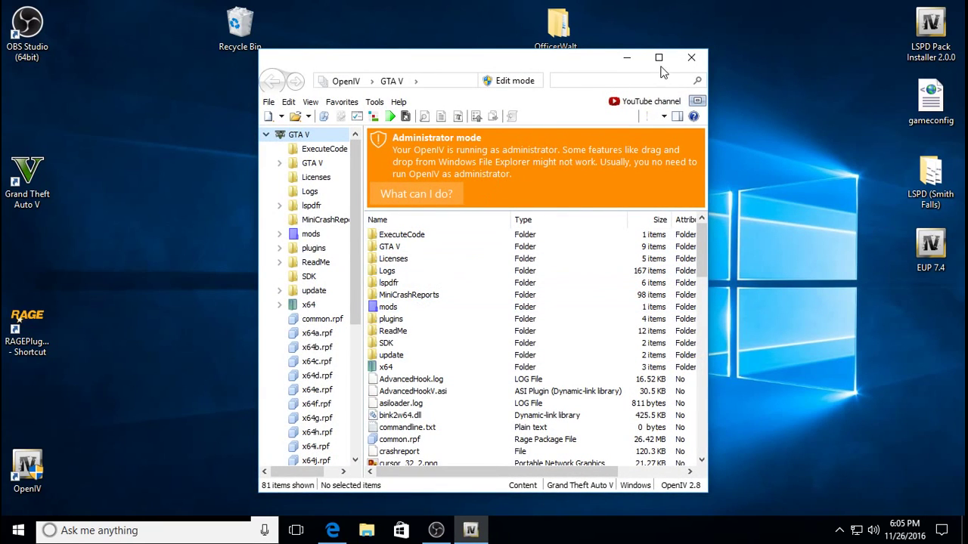
click(659, 59)
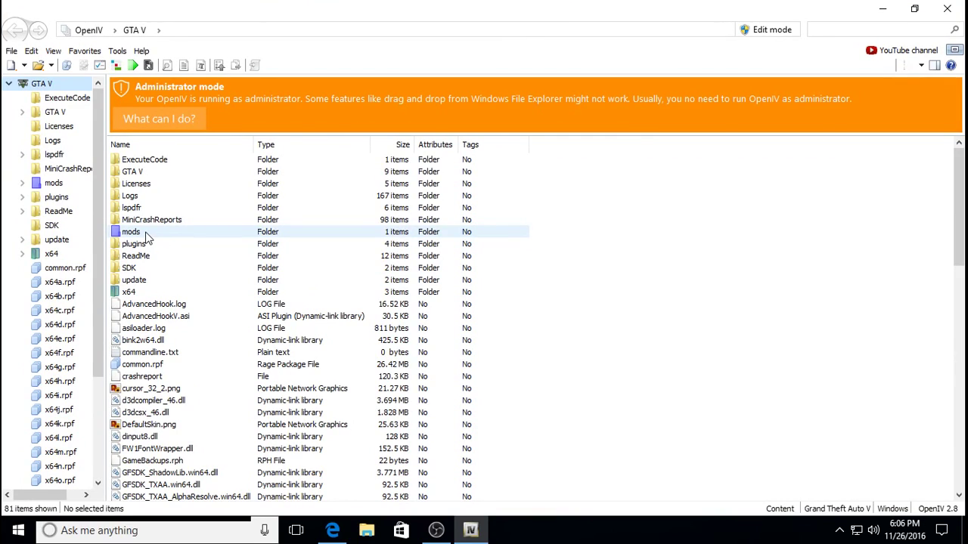
Step: Navigate into mods/update/x64/dlcpacks/sheriffpack
double_click(147, 234)
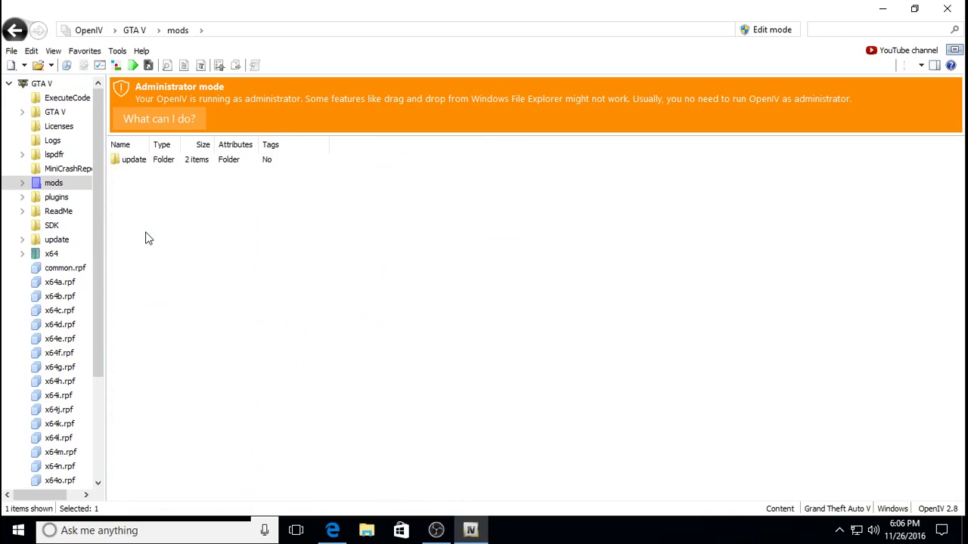
double_click(160, 160)
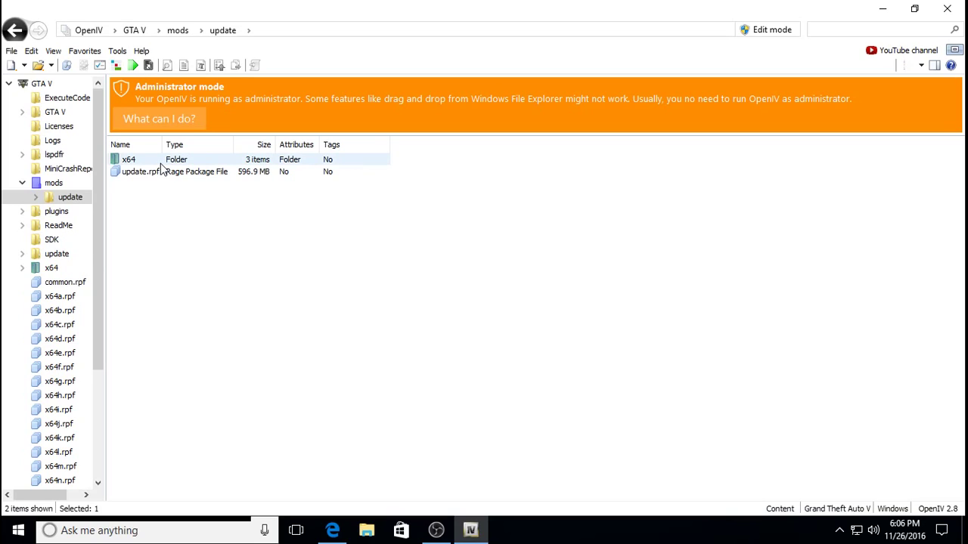
double_click(164, 160)
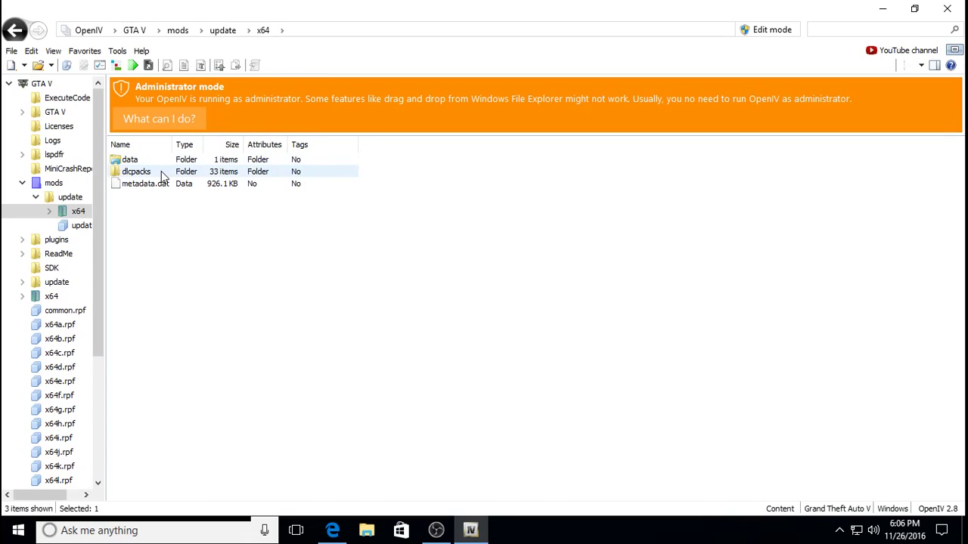
double_click(161, 171)
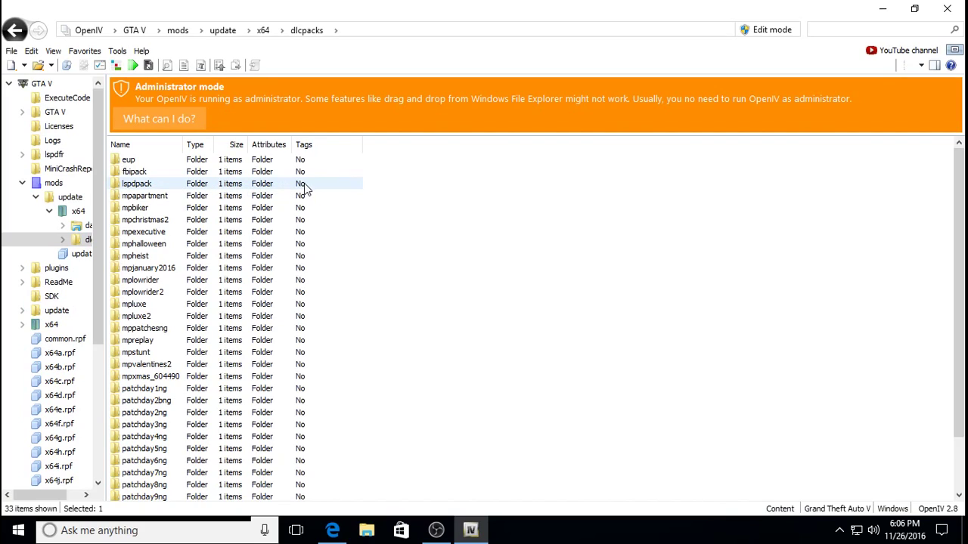
scroll(301, 191, down, 2)
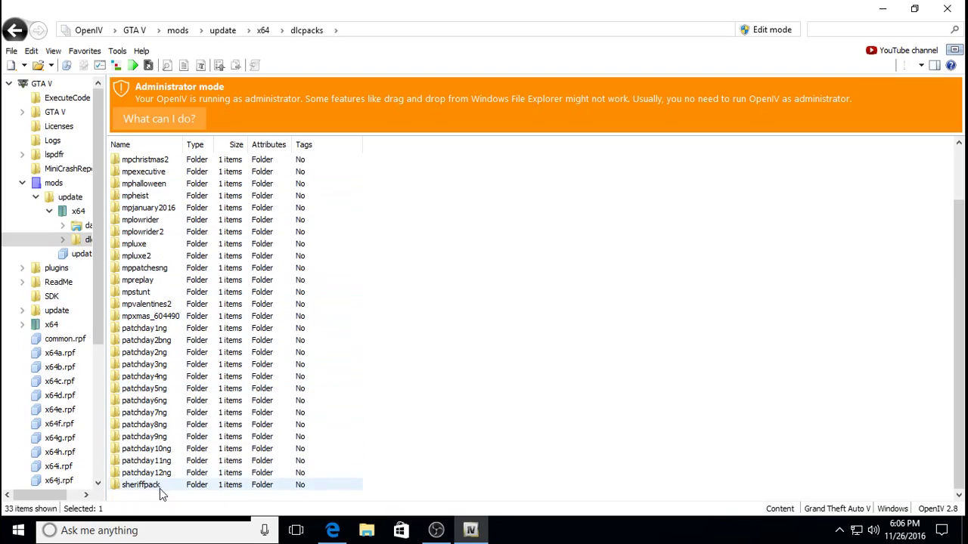
click(157, 488)
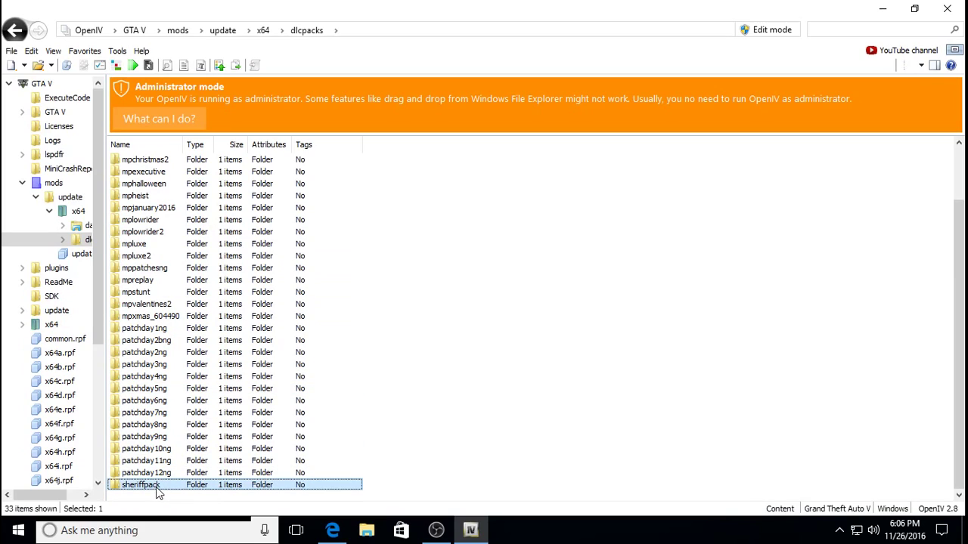
double_click(157, 489)
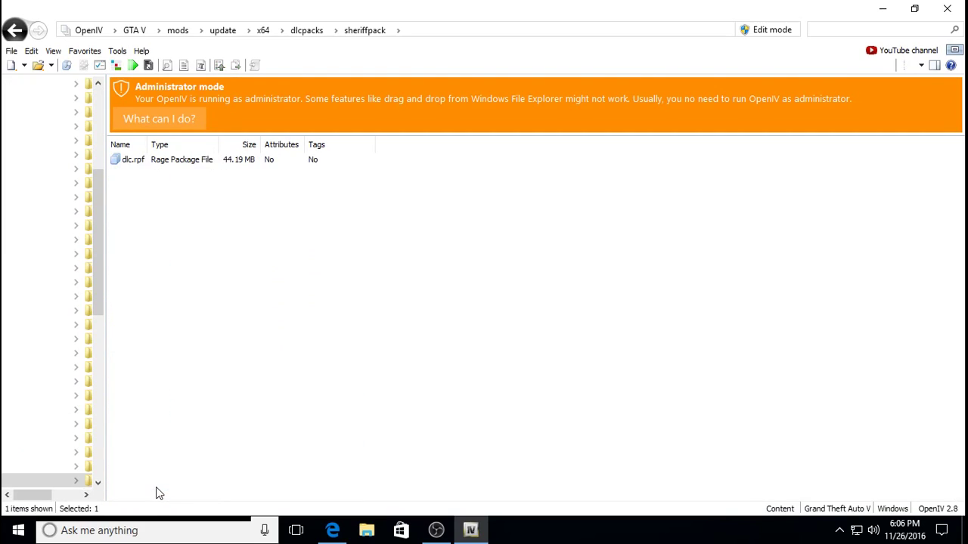
Step: Open dlc.rpf and go through x64/levels/gta5/vehicles into sheriffpack.rpf
double_click(171, 161)
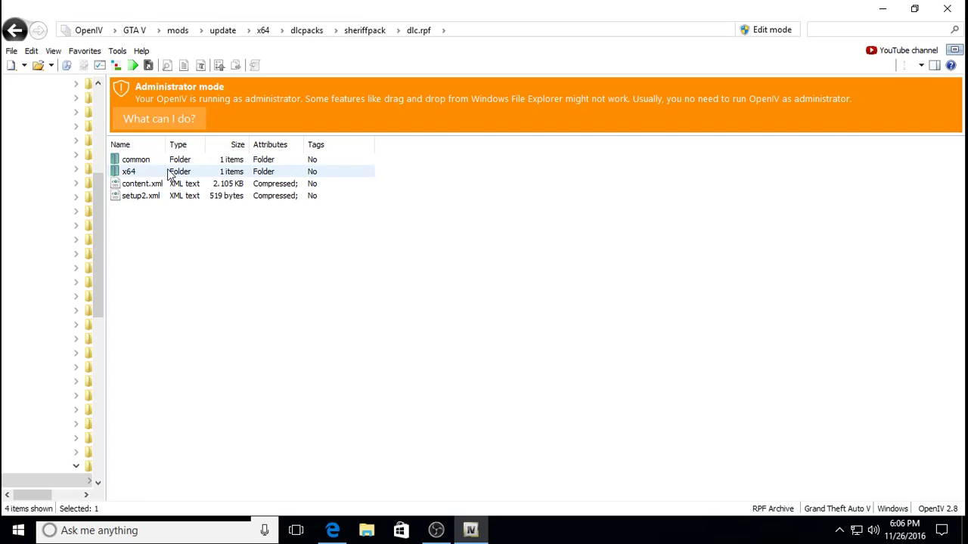
click(169, 174)
double_click(170, 174)
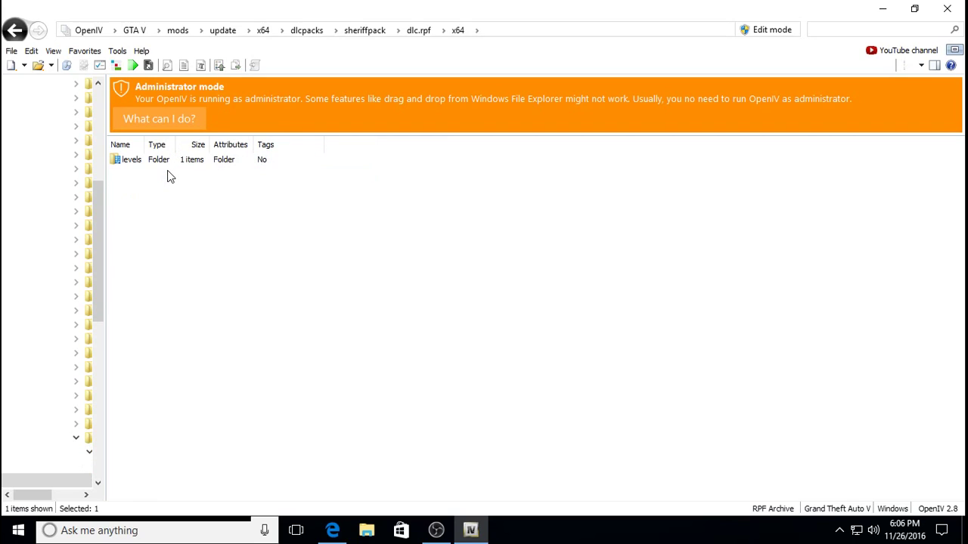
double_click(170, 164)
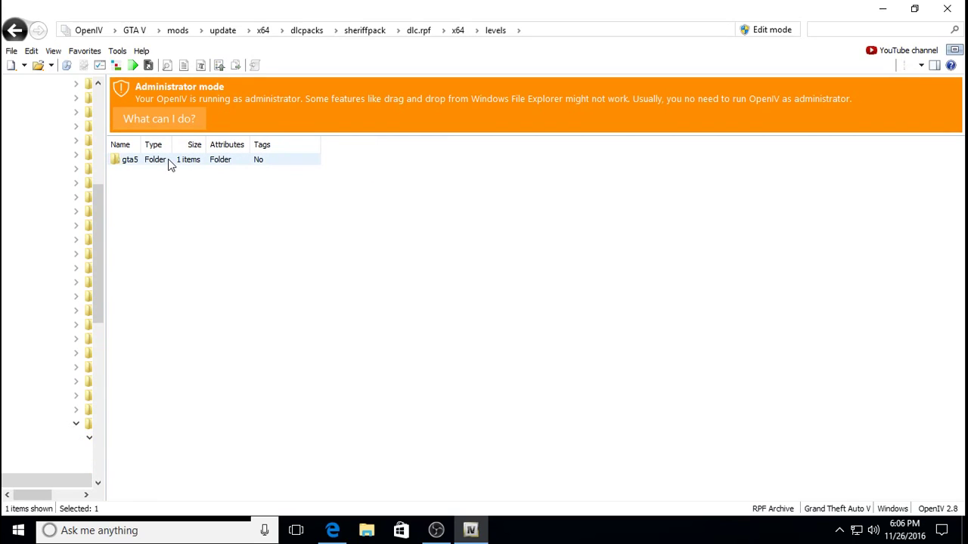
double_click(169, 159)
double_click(169, 160)
double_click(169, 159)
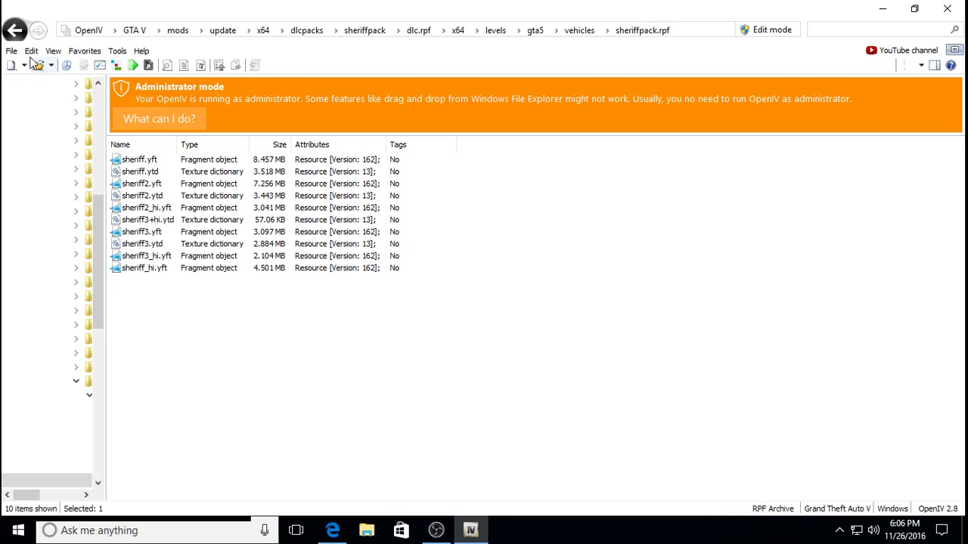
Step: Go back up from sheriffpack.rpf to the dlcpacks folder list
click(16, 31)
click(15, 31)
click(15, 32)
click(15, 32)
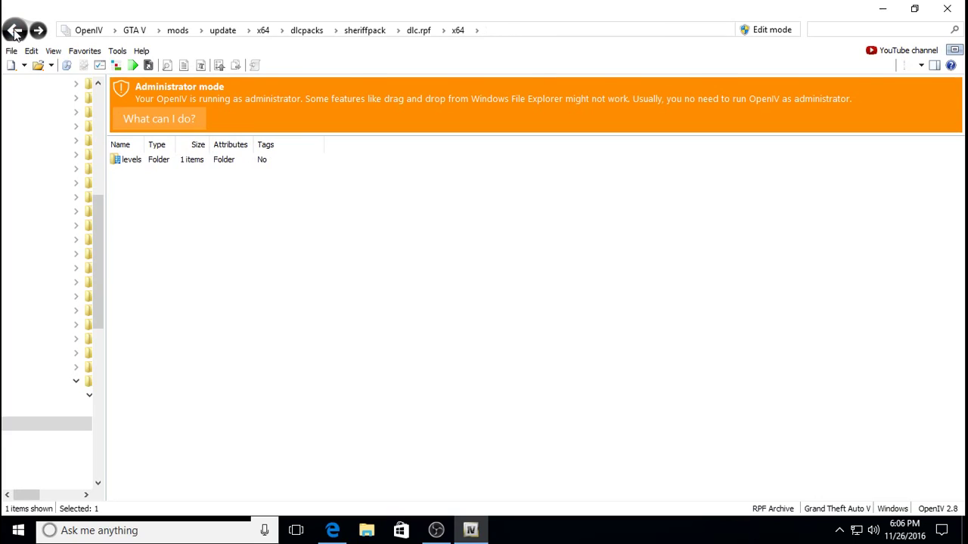
click(15, 32)
click(15, 32)
click(14, 31)
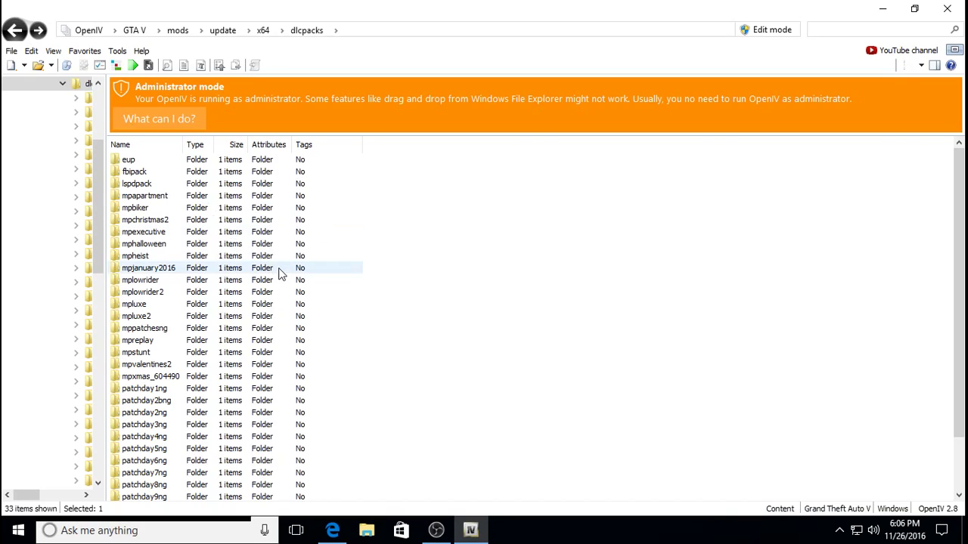
Step: Look over the dlcpacks folders, then close OpenIV
scroll(188, 234, down, 2)
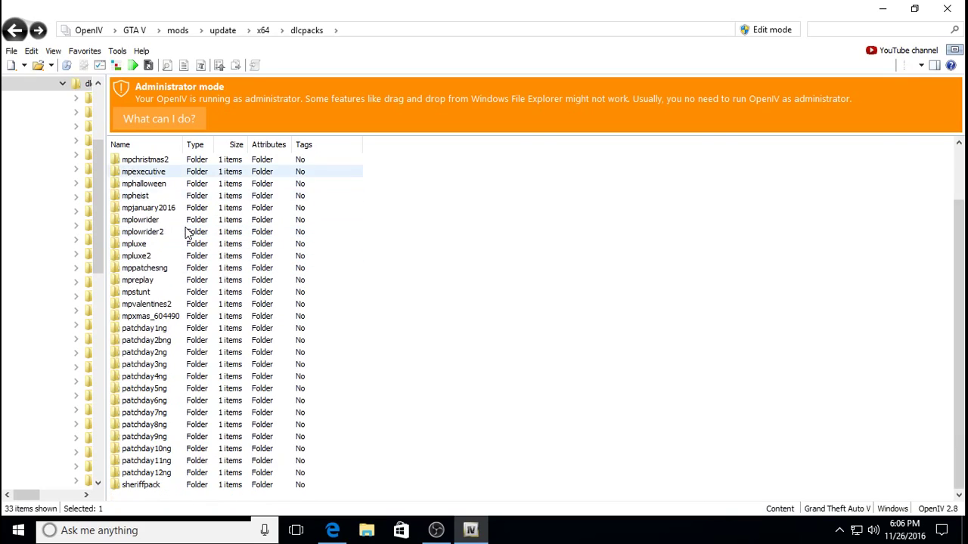
scroll(187, 235, up, 2)
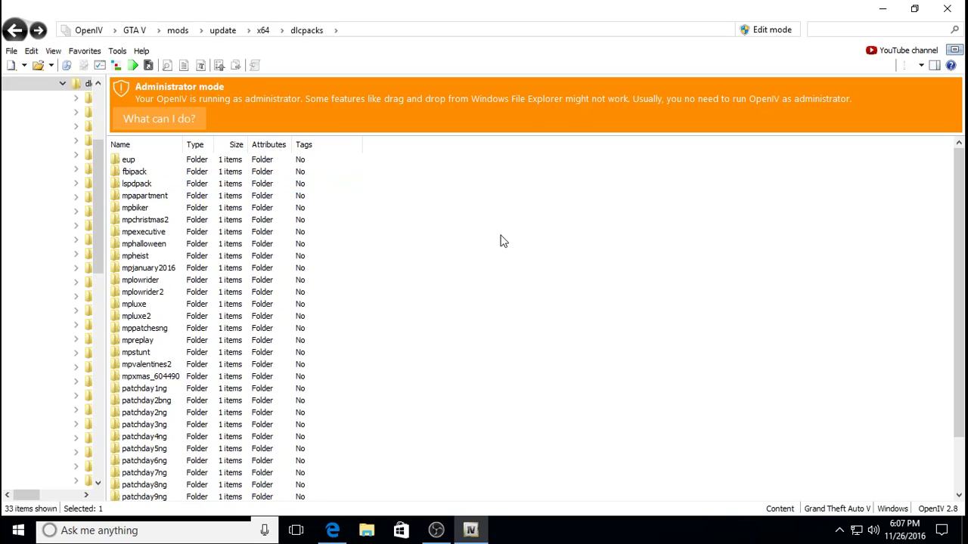
click(947, 8)
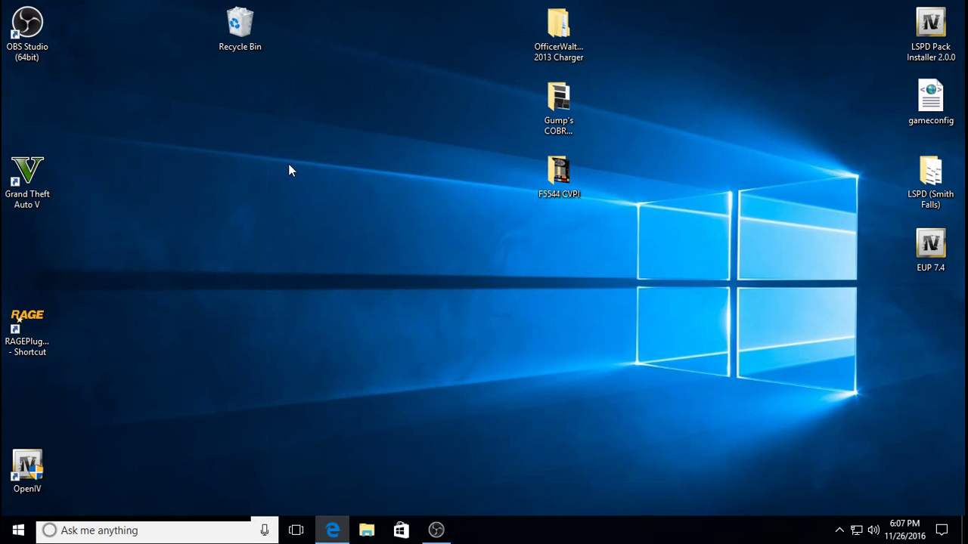